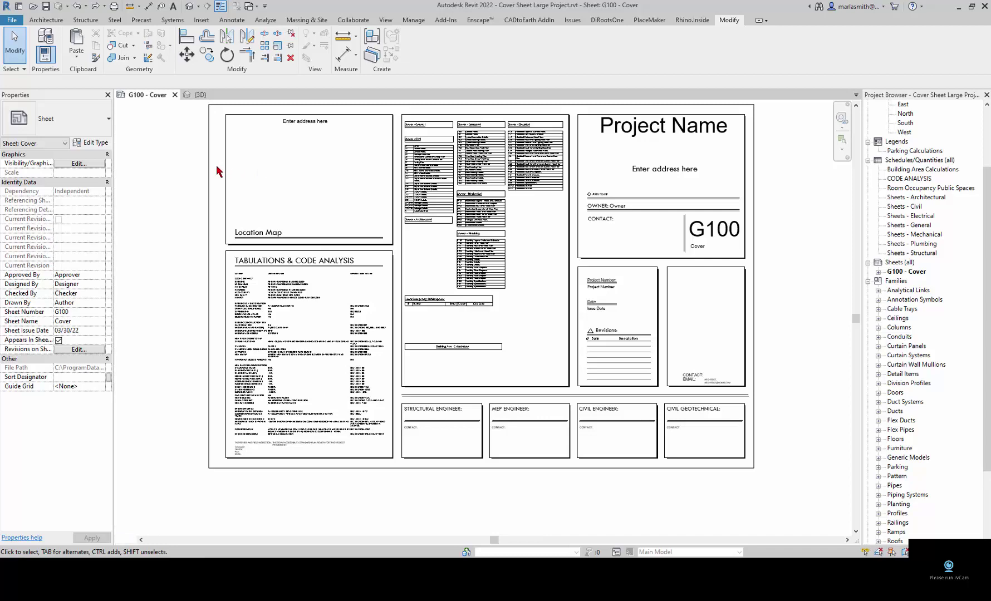
Step: Inspect what makes up the G100 cover sheet by selecting its title block and the schedules placed on it
{"action": "left_click", "coordinate": [210, 176]}
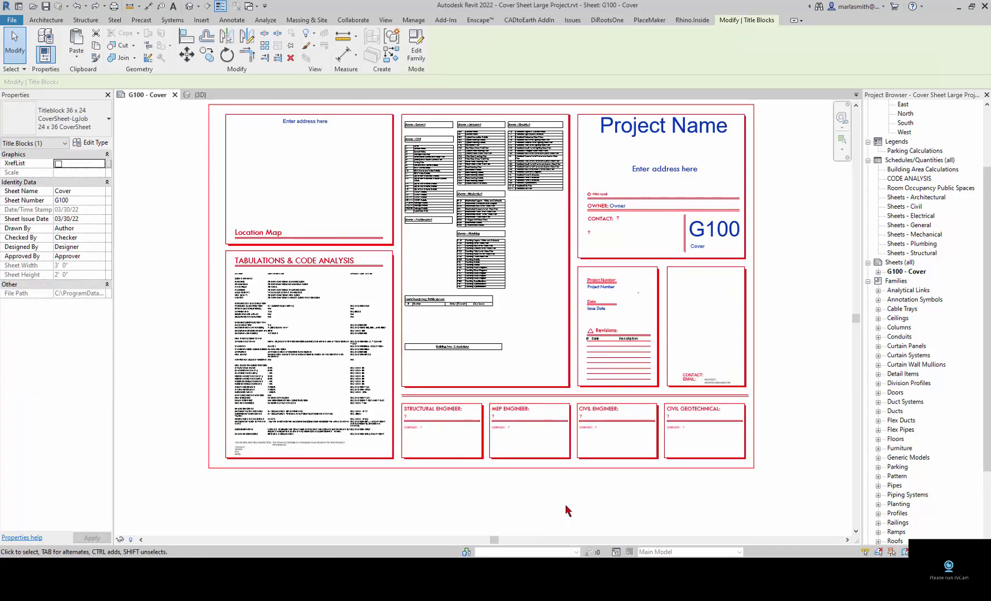
{"action": "left_click", "coordinate": [581, 504]}
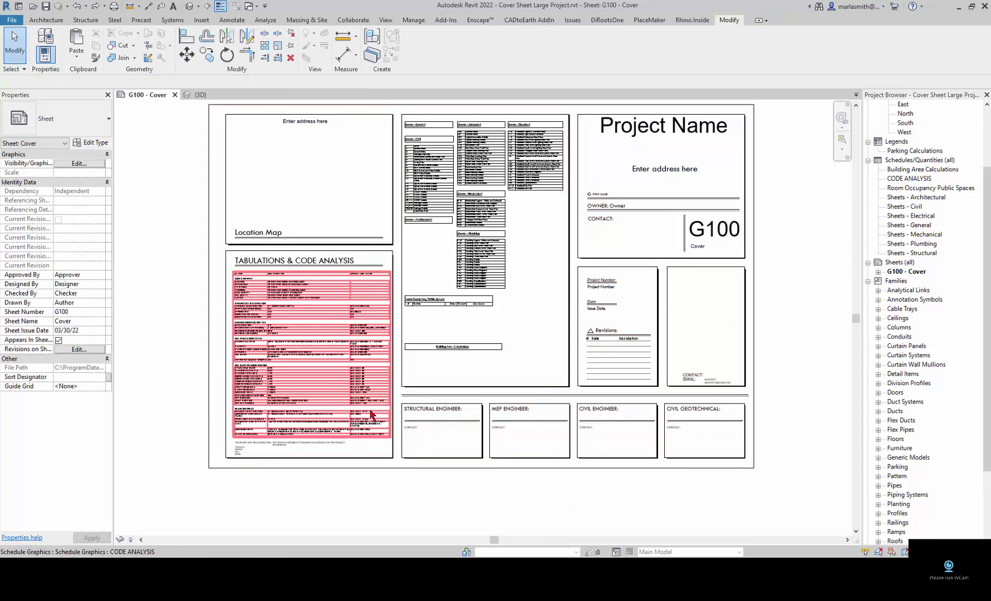
{"action": "left_click", "coordinate": [336, 376]}
{"action": "left_click", "coordinate": [479, 210]}
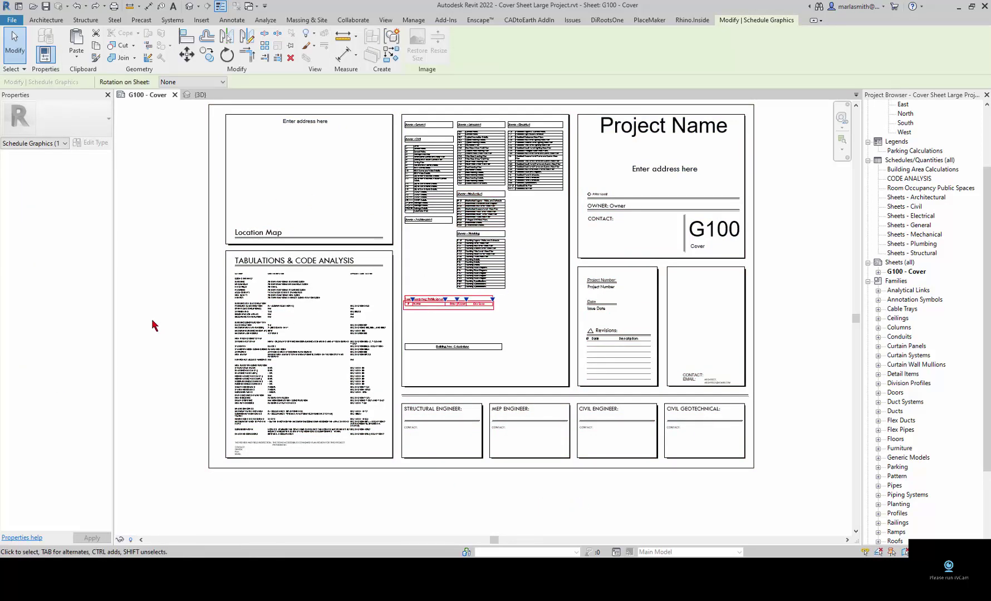
{"action": "left_click", "coordinate": [178, 317]}
Step: Open the CODE ANALYSIS schedule from its placement under Tabulations & Code Analysis on the cover sheet
{"action": "scroll", "coordinate": [195, 317], "scroll_direction": "up", "scroll_amount": 5}
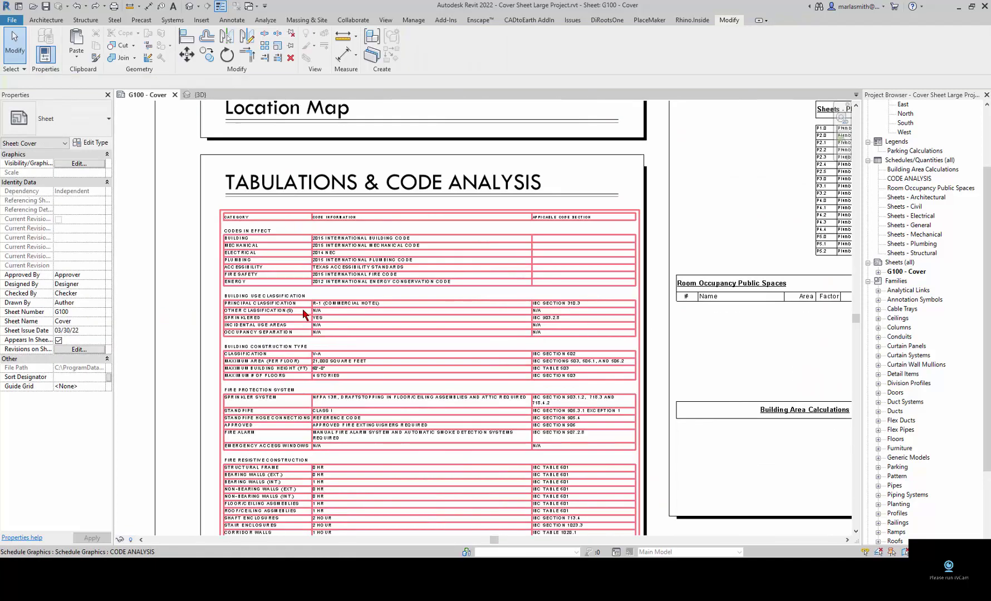
{"action": "scroll", "coordinate": [339, 236], "scroll_direction": "up", "scroll_amount": 2}
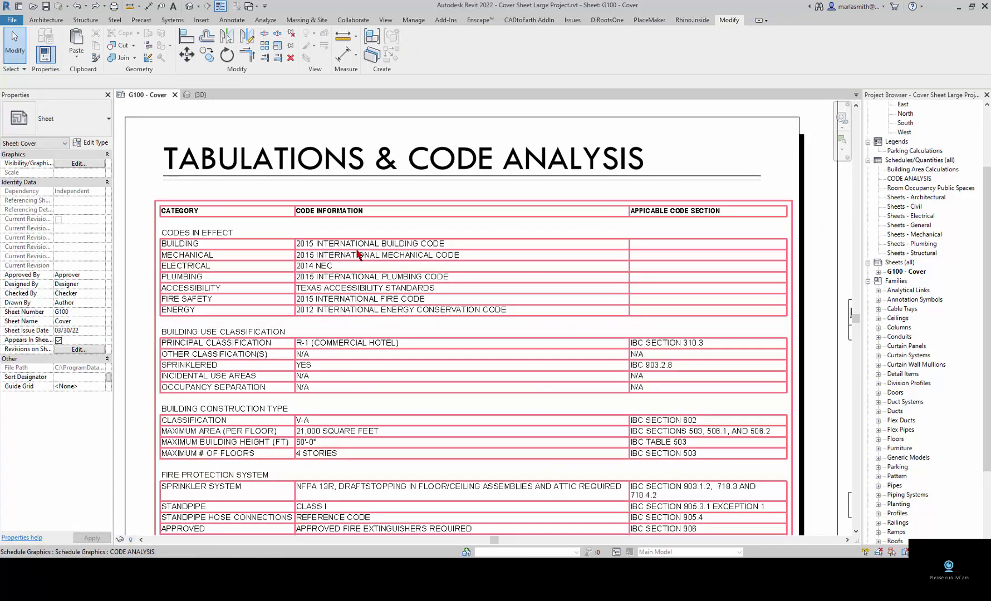
{"action": "left_click", "coordinate": [358, 255]}
{"action": "double_click", "coordinate": [358, 255]}
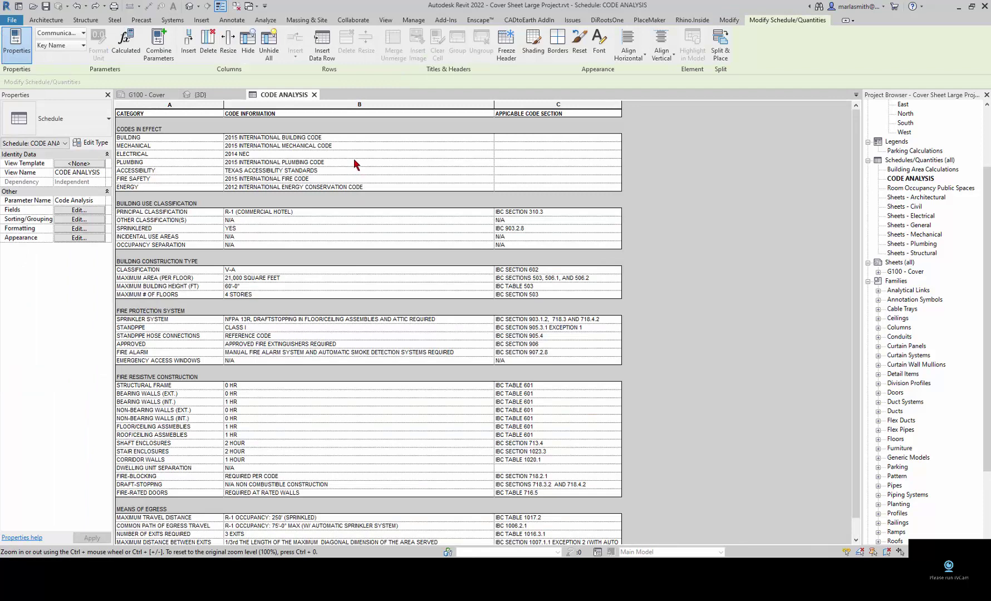
Step: Change the BUILDING row's code information to 2021 INTERNATIONAL BUILDING CODE and close the schedule
{"action": "left_click", "coordinate": [265, 138]}
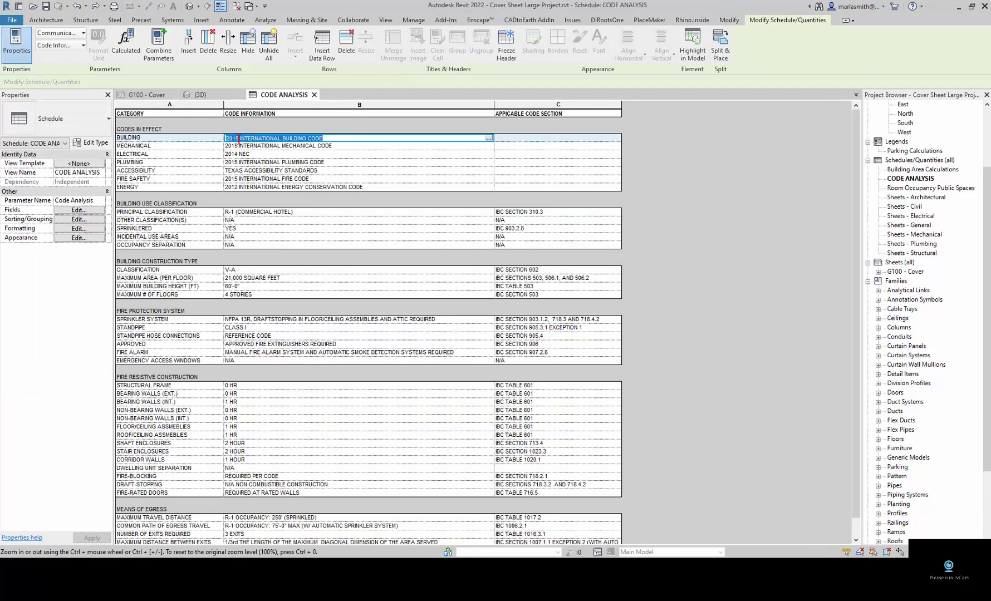
{"action": "left_click_drag", "start_coordinate": [240, 139], "coordinate": [212, 143]}
{"action": "type", "text": "20"}
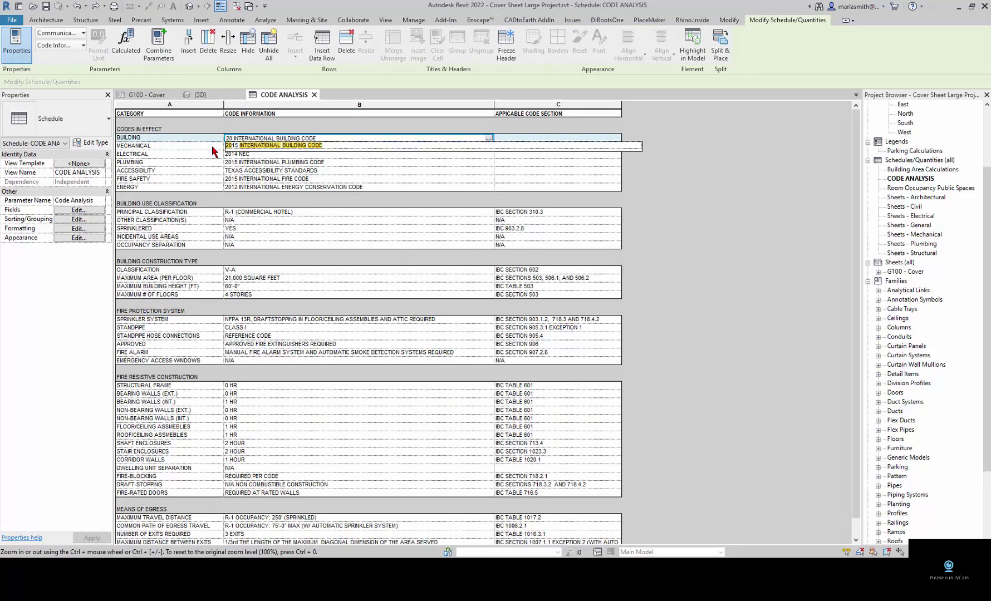
{"action": "type", "text": "21"}
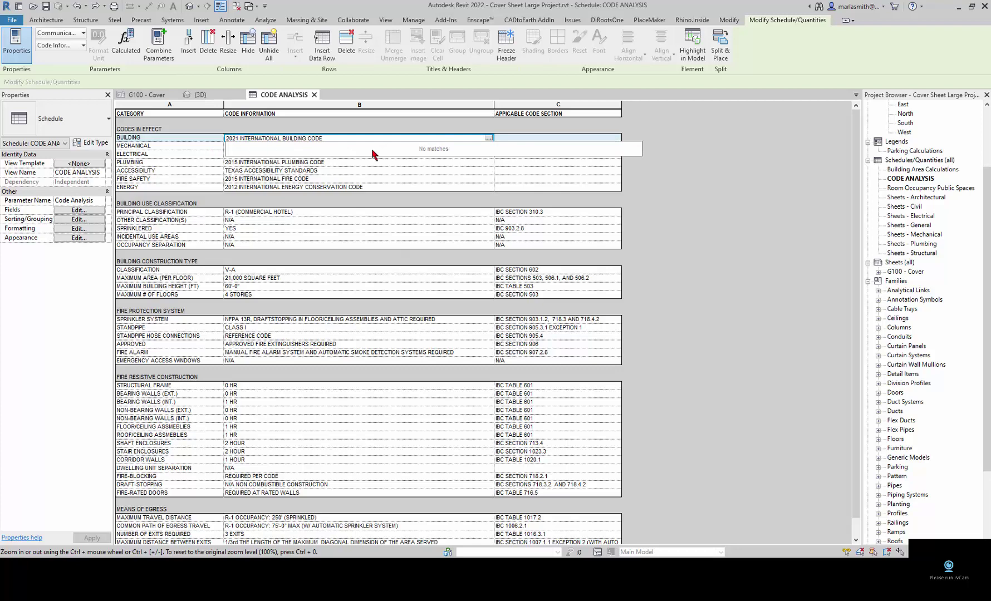
{"action": "left_click", "coordinate": [676, 195]}
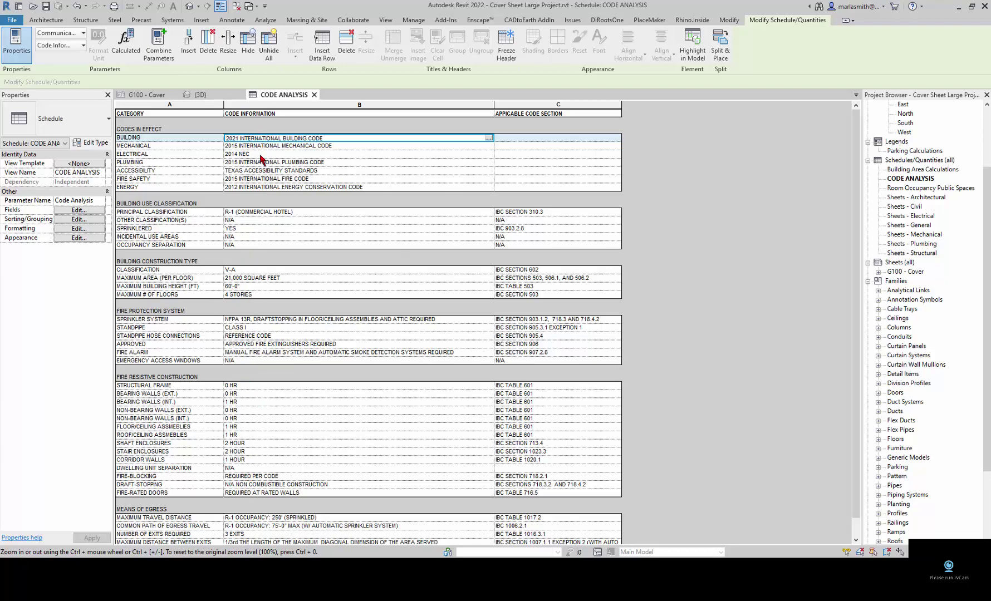
{"action": "left_click", "coordinate": [314, 95]}
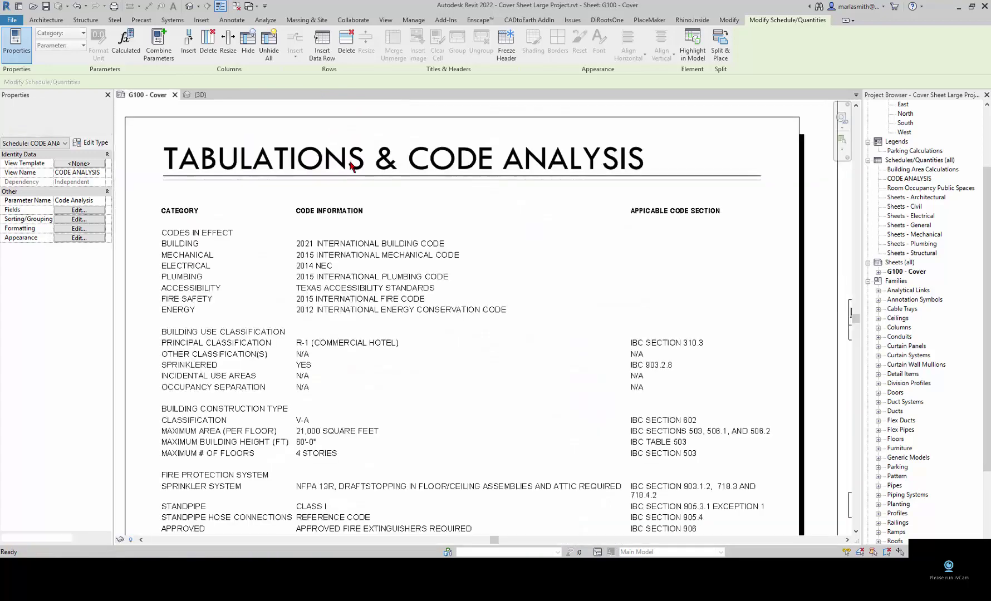
Step: Examine the discipline sheet lists, the Room Occupancy Public Spaces schedule and the Building Area Calculations schedule on the cover sheet
{"action": "scroll", "coordinate": [401, 231], "scroll_direction": "down", "scroll_amount": 5}
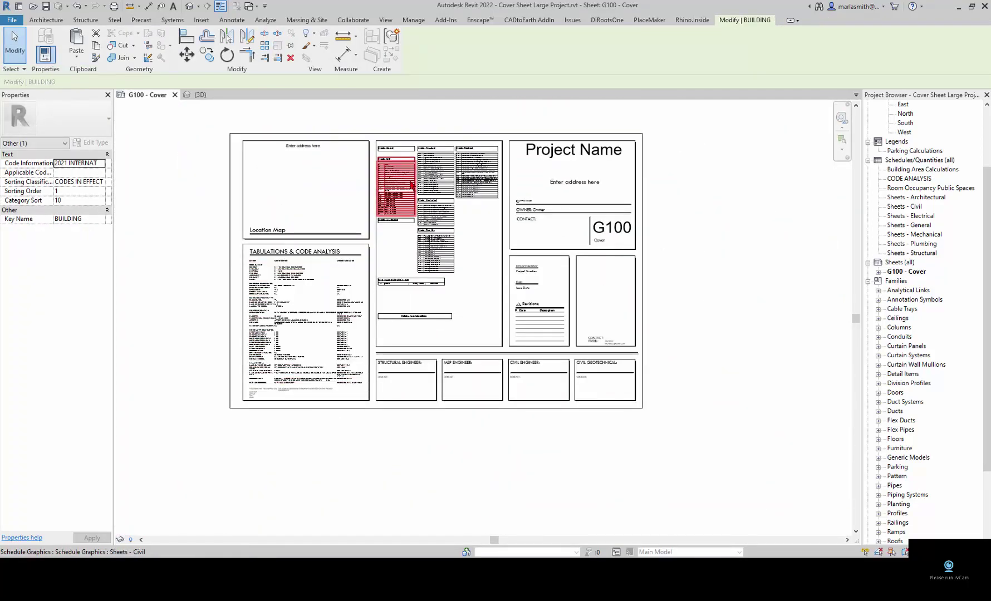
{"action": "scroll", "coordinate": [390, 167], "scroll_direction": "up", "scroll_amount": 3}
{"action": "scroll", "coordinate": [440, 146], "scroll_direction": "up", "scroll_amount": 3}
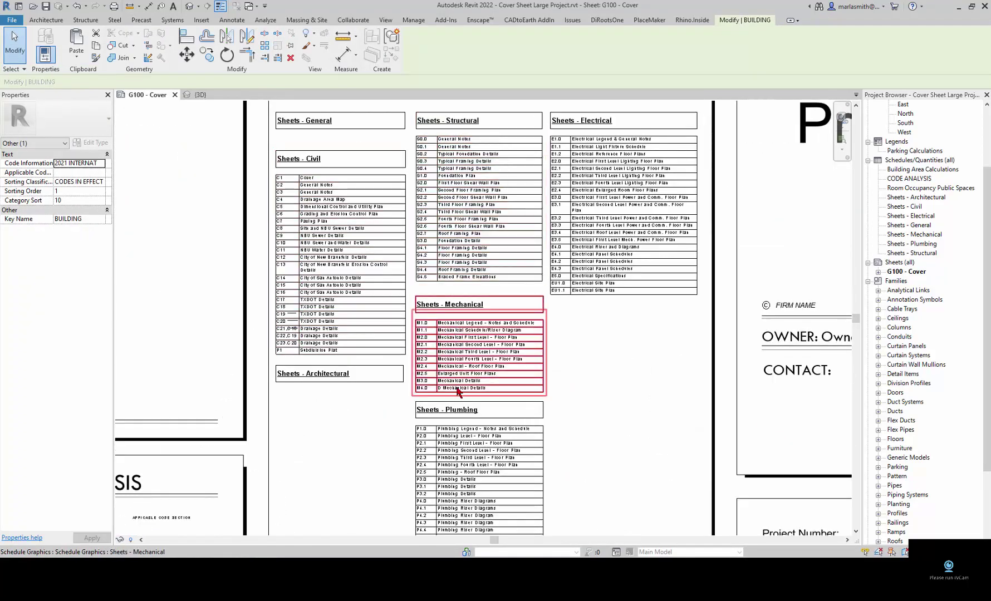
{"action": "scroll", "coordinate": [571, 162], "scroll_direction": "down", "scroll_amount": 4}
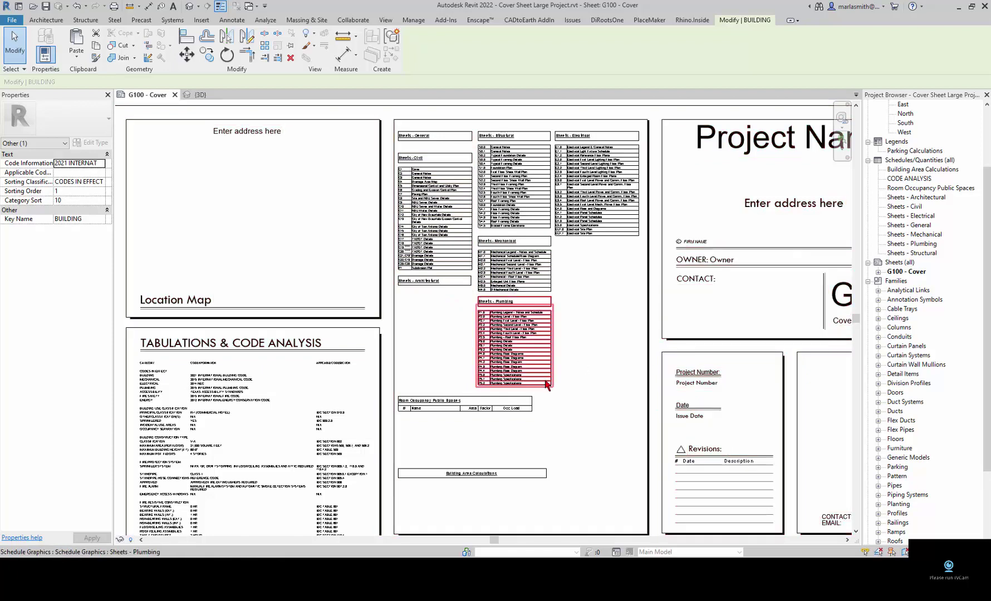
{"action": "scroll", "coordinate": [426, 414], "scroll_direction": "down", "scroll_amount": 3}
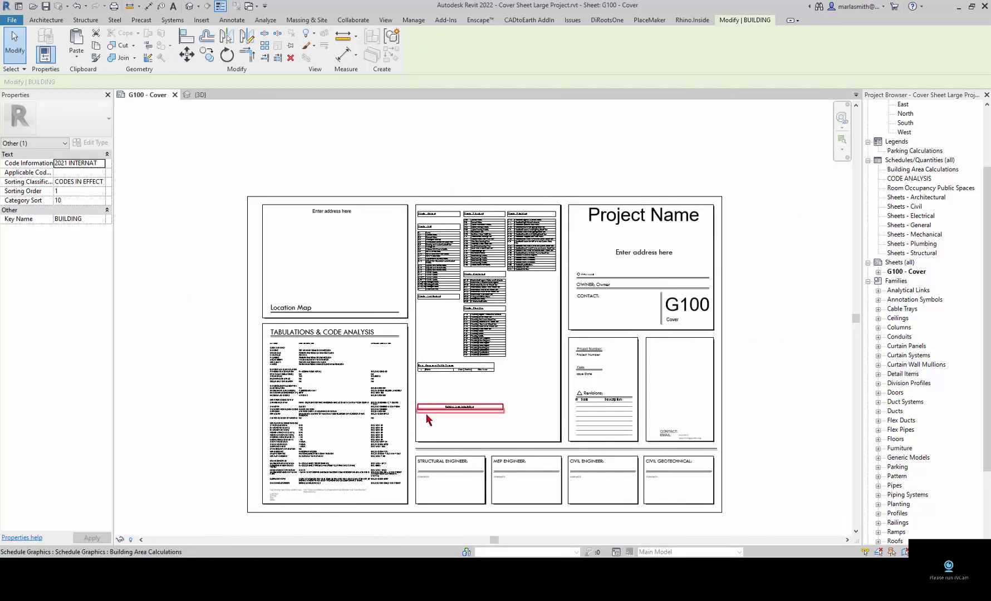
{"action": "scroll", "coordinate": [435, 425], "scroll_direction": "up", "scroll_amount": 5}
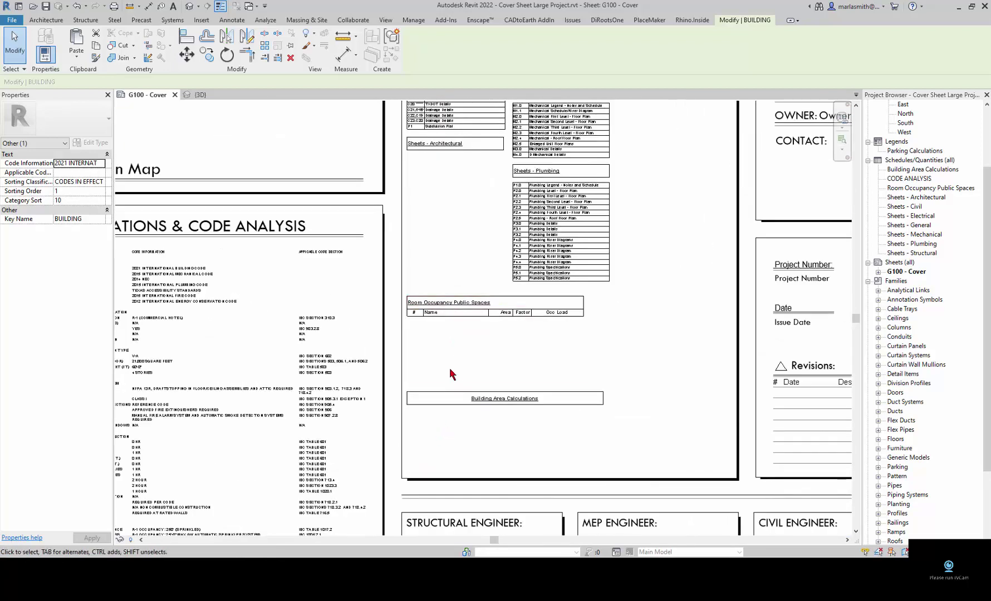
{"action": "scroll", "coordinate": [451, 410], "scroll_direction": "down", "scroll_amount": 4}
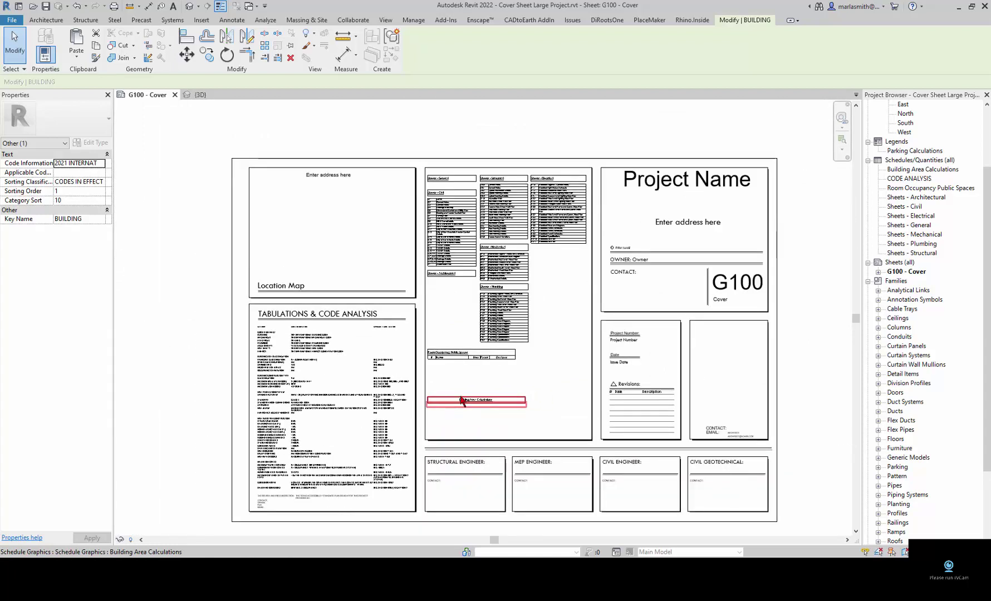
{"action": "scroll", "coordinate": [474, 412], "scroll_direction": "up", "scroll_amount": 3}
{"action": "scroll", "coordinate": [474, 412], "scroll_direction": "up", "scroll_amount": 1}
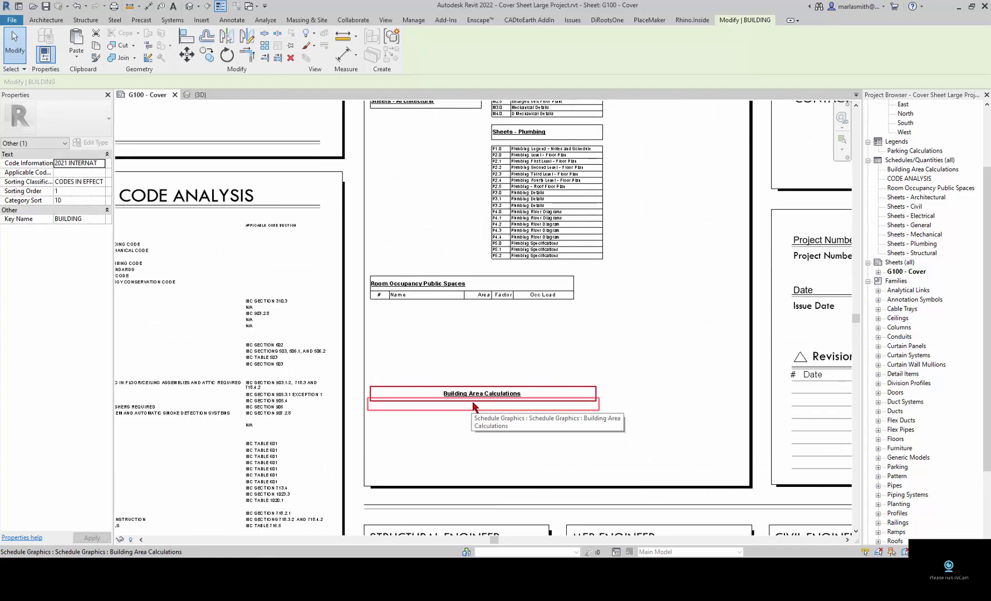
{"action": "scroll", "coordinate": [478, 408], "scroll_direction": "down", "scroll_amount": 4}
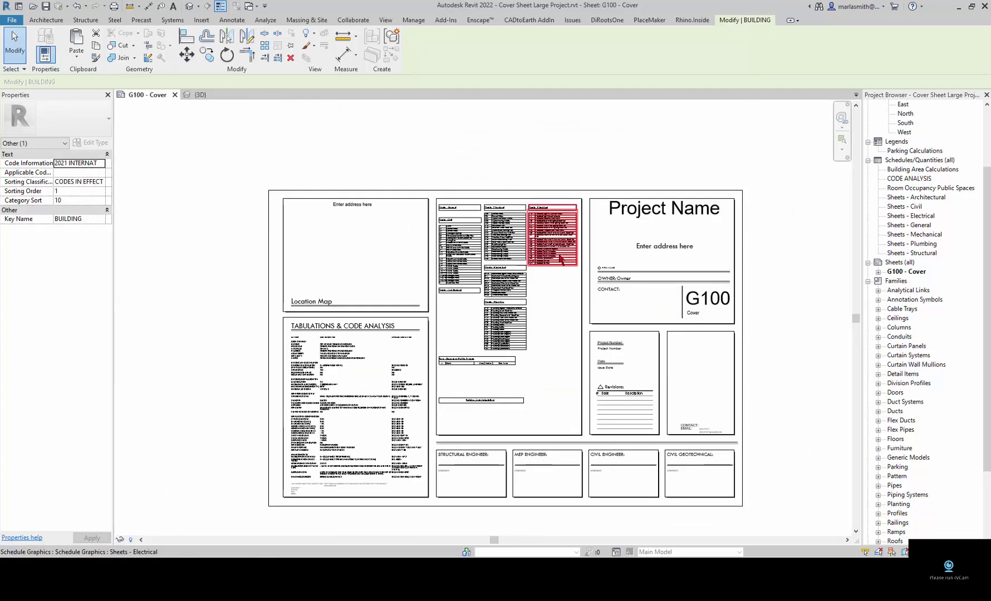
{"action": "scroll", "coordinate": [648, 511], "scroll_direction": "up", "scroll_amount": 2}
Step: Open the cover sheet's title block family for editing and examine its four consultant blocks
{"action": "left_click", "coordinate": [644, 509]}
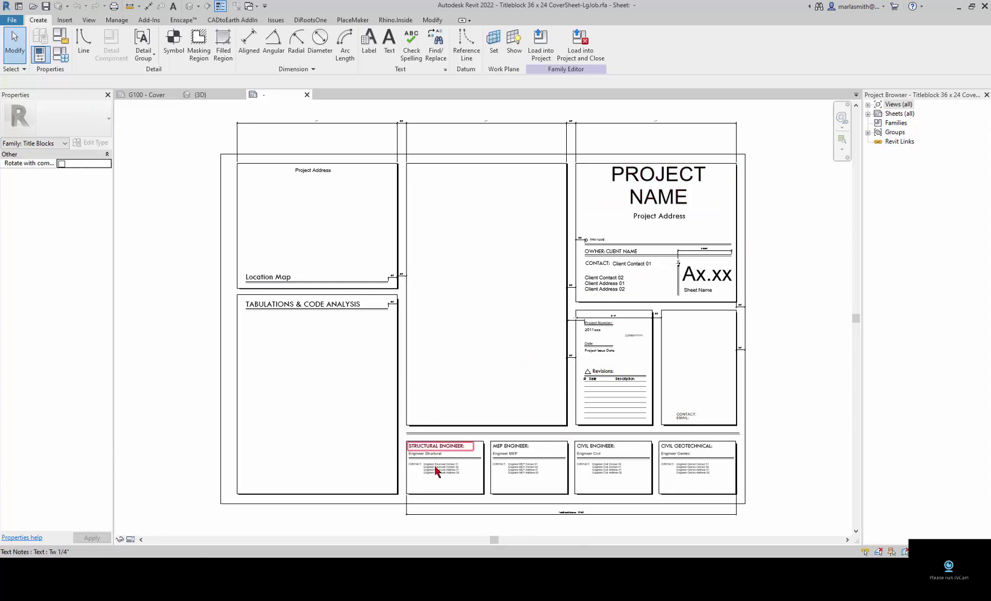
{"action": "scroll", "coordinate": [683, 525], "scroll_direction": "up", "scroll_amount": 3}
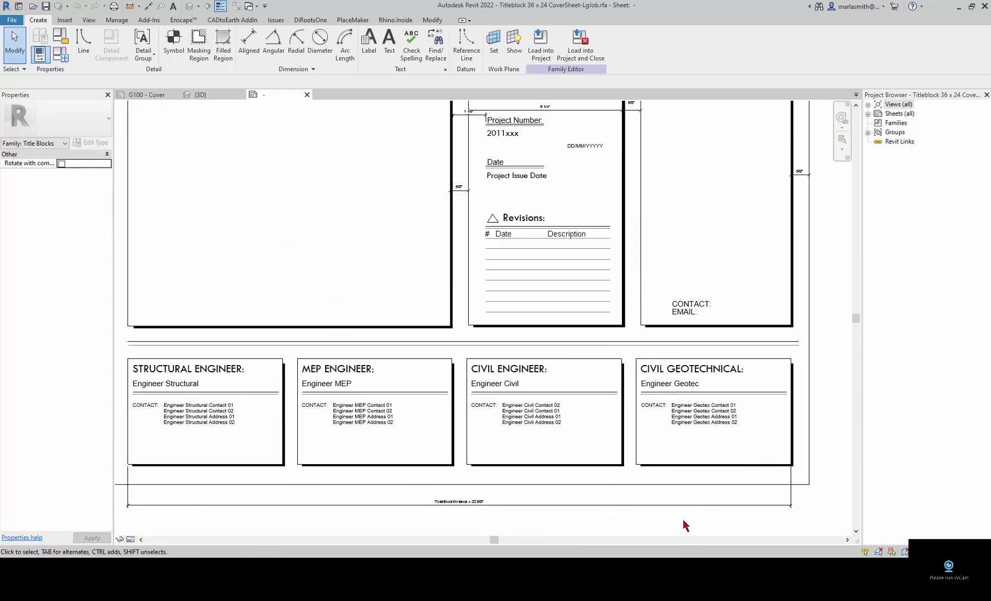
{"action": "scroll", "coordinate": [683, 525], "scroll_direction": "down", "scroll_amount": 2}
Step: Set the number of consultant blocks to 3 in the family types and apply it
{"action": "left_click", "coordinate": [61, 54]}
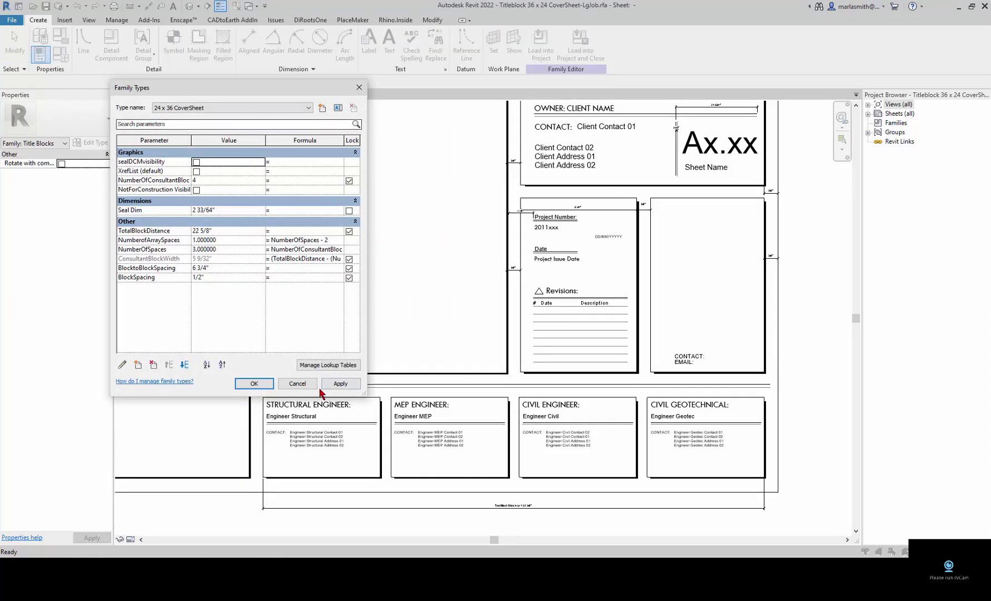
{"action": "left_click", "coordinate": [298, 383]}
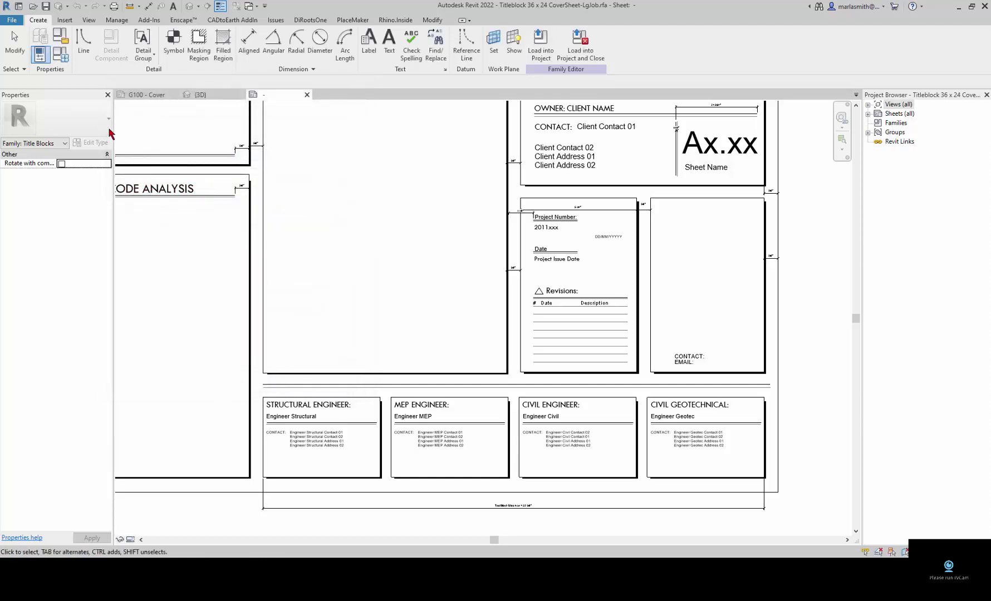
{"action": "left_click", "coordinate": [61, 54]}
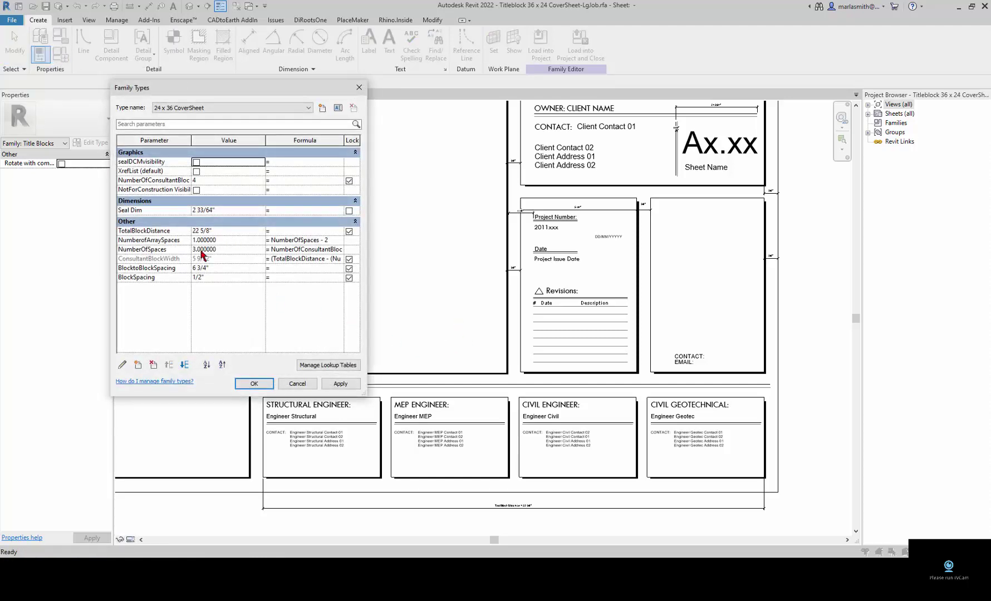
{"action": "left_click", "coordinate": [212, 181]}
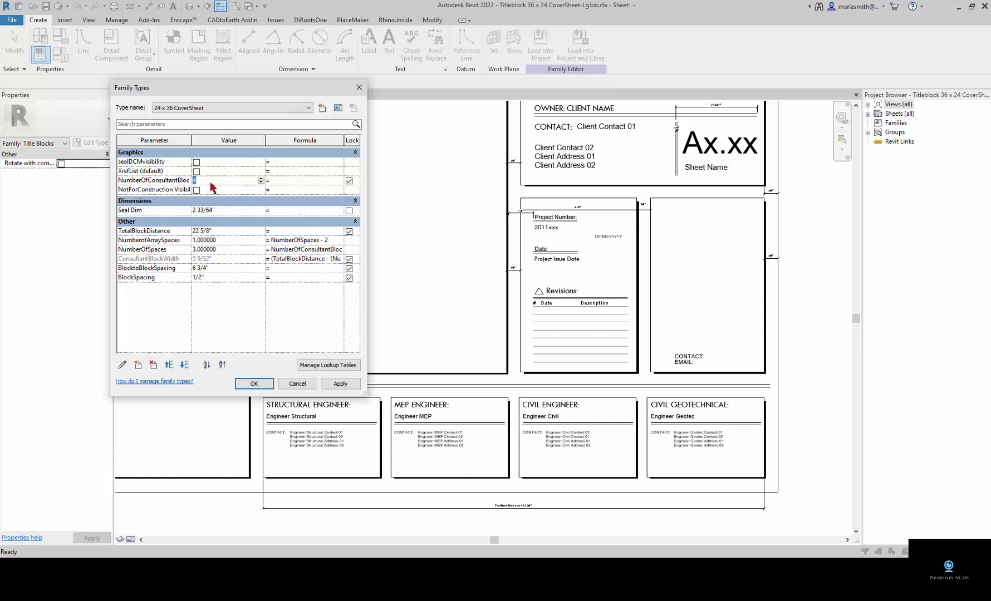
{"action": "type", "text": "3"}
{"action": "left_click", "coordinate": [340, 384]}
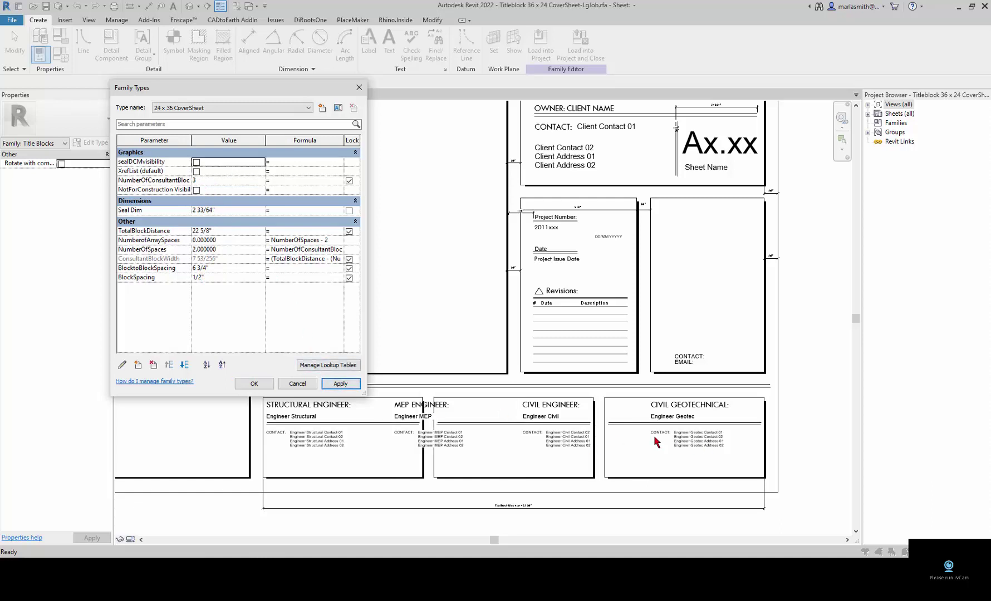
Step: Set the number of consultant blocks back to 4 and apply it
{"action": "key", "text": "Down"}
{"action": "key", "text": "Down"}
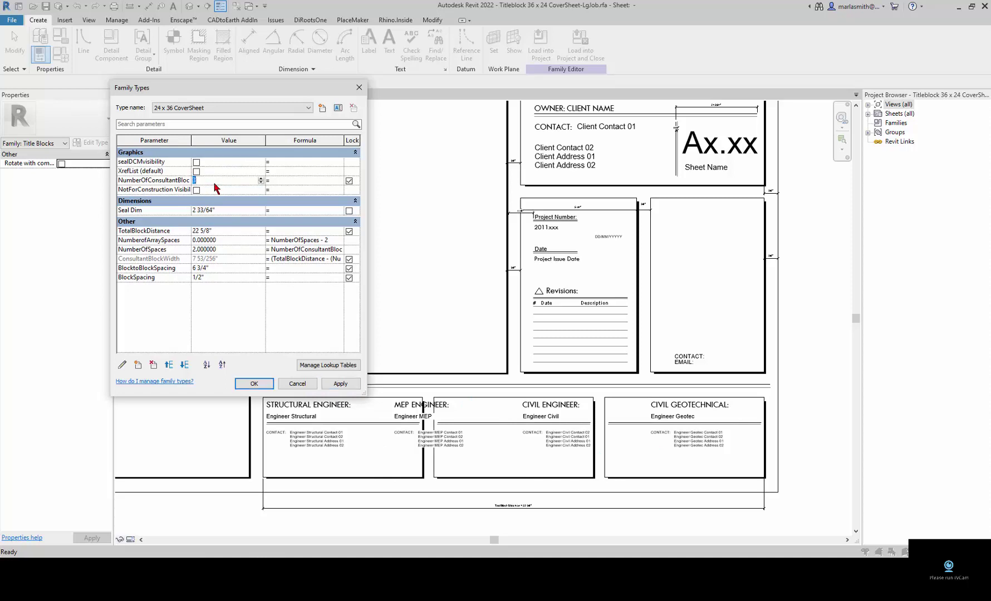
{"action": "type", "text": "4"}
{"action": "left_click", "coordinate": [341, 384]}
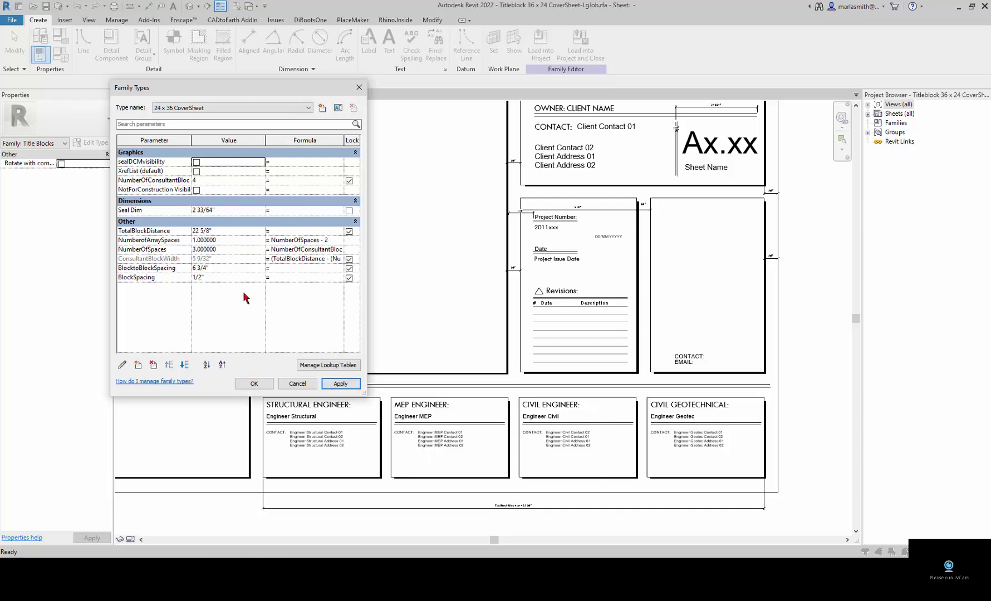
Step: Set the TotalBlockDistance parameter to 20" and apply it to the consultant blocks
{"action": "left_click", "coordinate": [229, 233]}
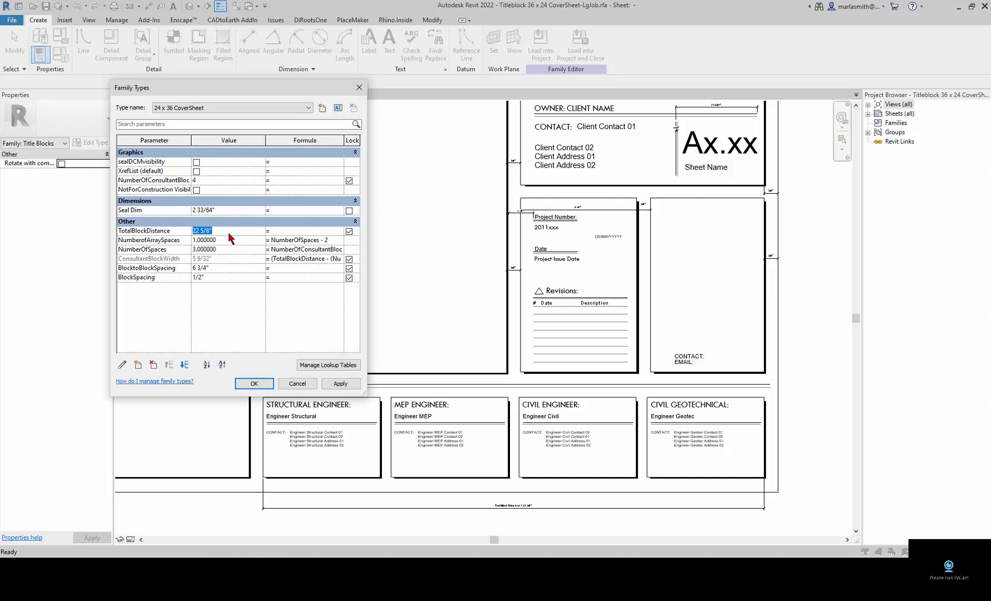
{"action": "key", "text": "BackSpace"}
{"action": "type", "text": "20\""}
{"action": "left_click", "coordinate": [340, 383]}
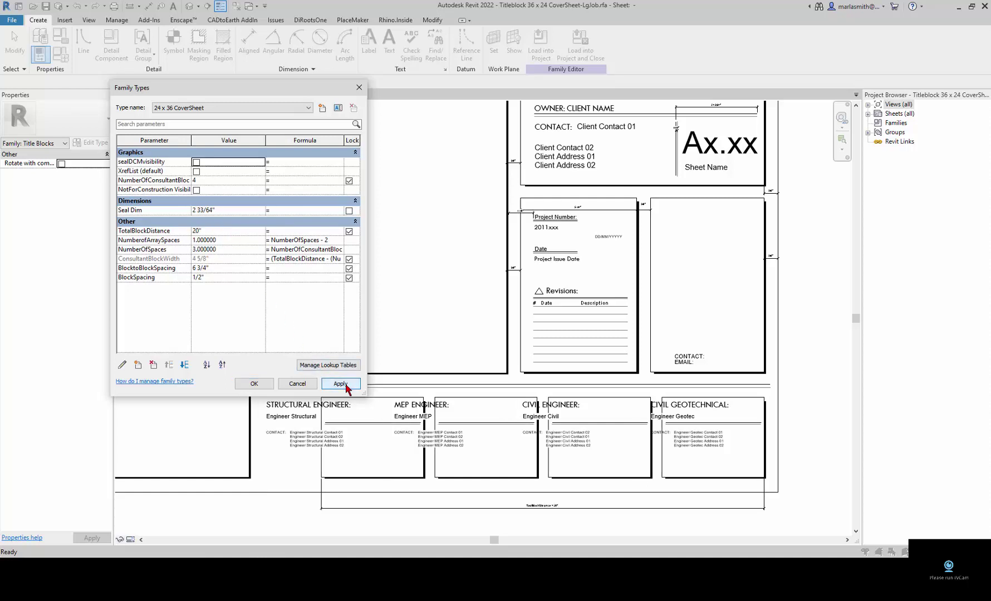
Step: Restore the TotalBlockDistance parameter to 22 5/8" and accept the family types
{"action": "left_click", "coordinate": [234, 233]}
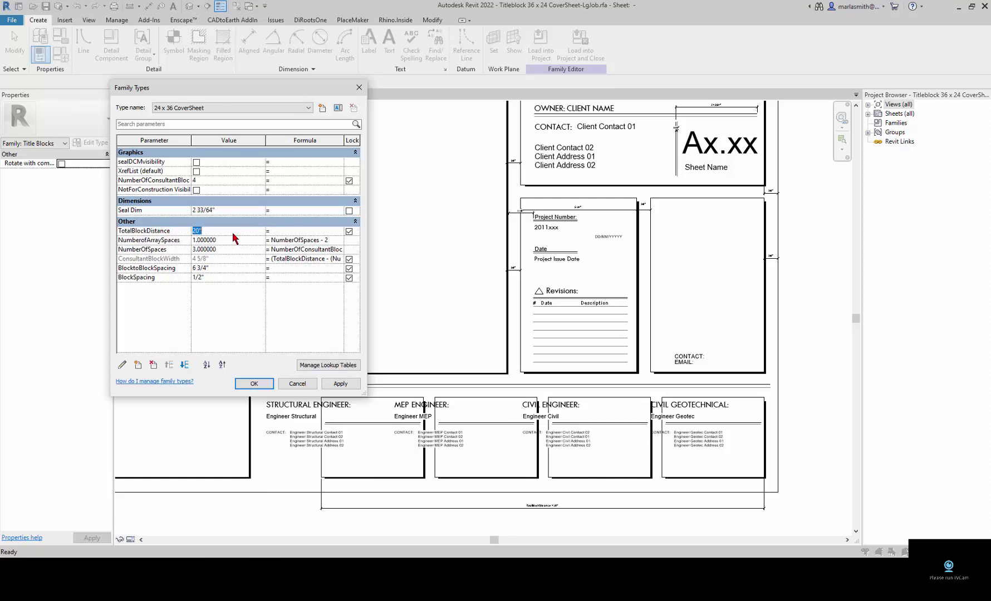
{"action": "type", "text": "22 5/8\""}
{"action": "left_click", "coordinate": [342, 385]}
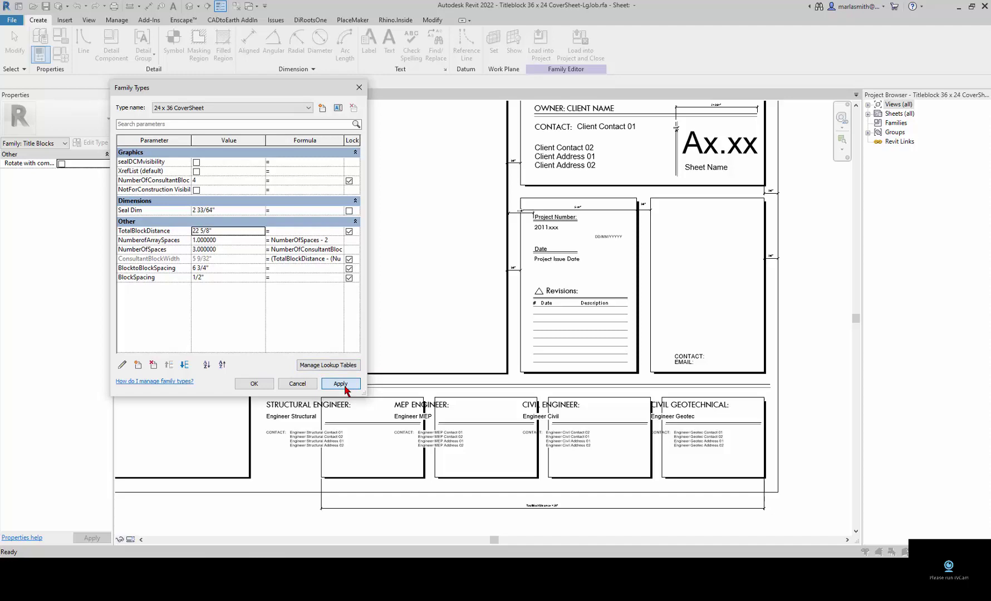
{"action": "left_click", "coordinate": [253, 385]}
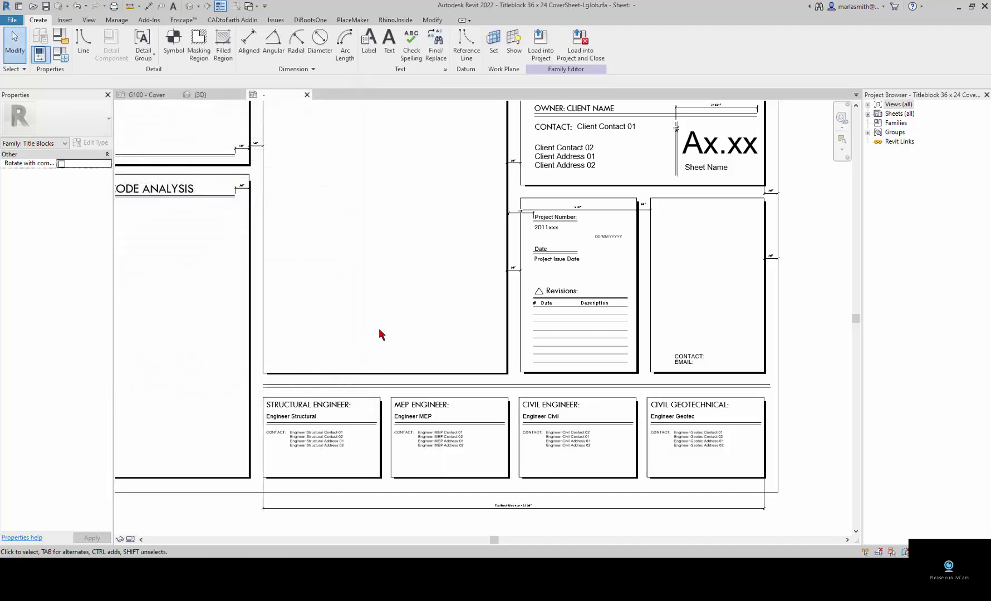
{"action": "scroll", "coordinate": [518, 350], "scroll_direction": "down", "scroll_amount": 4}
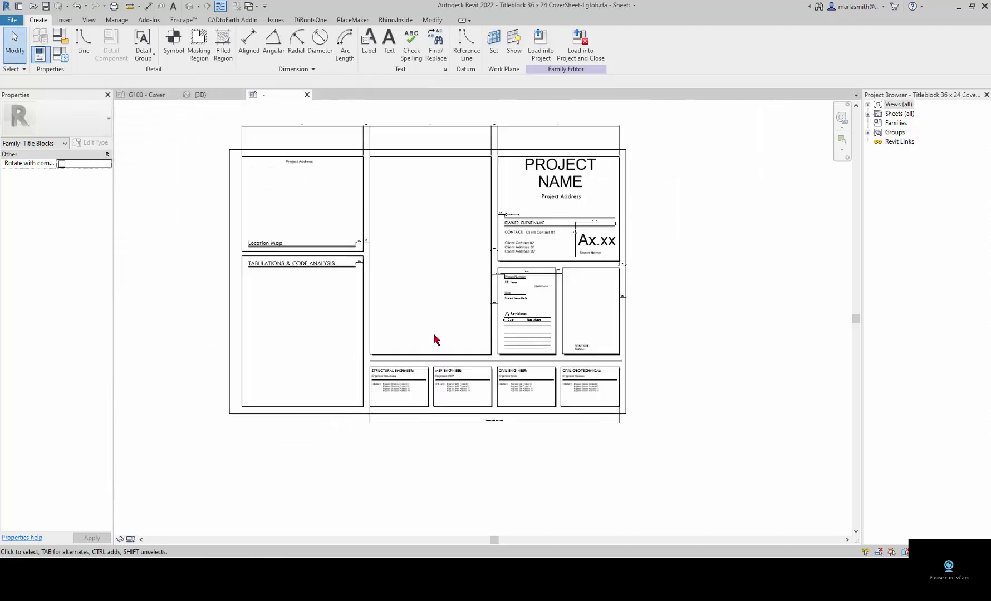
{"action": "scroll", "coordinate": [432, 301], "scroll_direction": "up", "scroll_amount": 2}
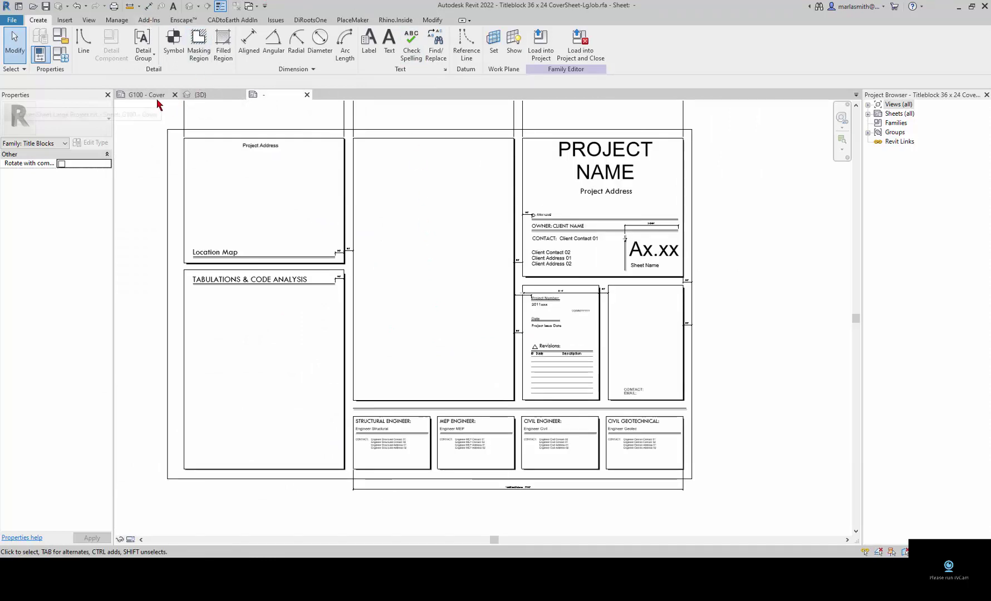
Step: Close the title block family without saving its changes and return to the G100 cover sheet
{"action": "left_click", "coordinate": [307, 94]}
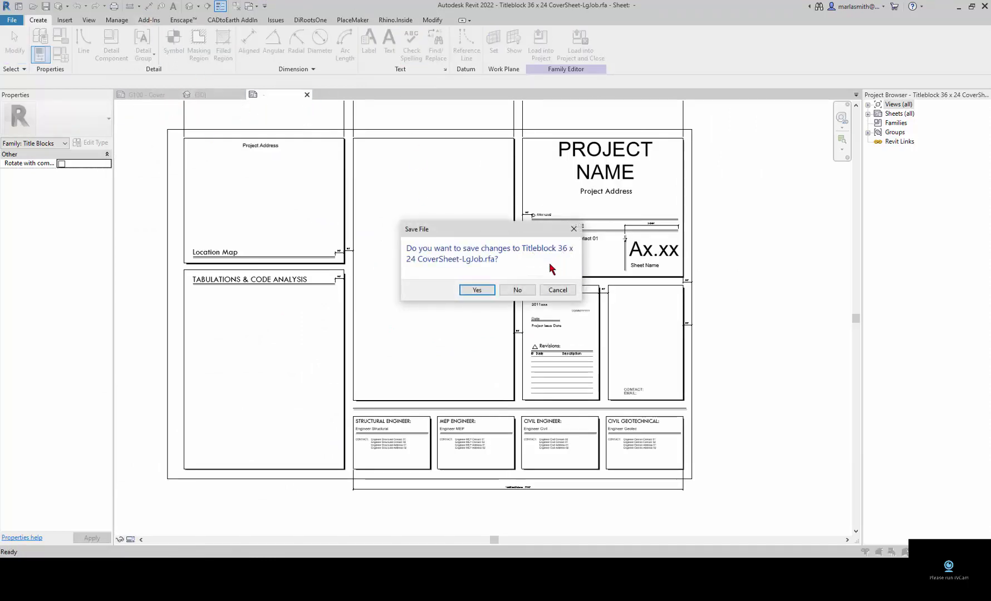
{"action": "left_click", "coordinate": [517, 290]}
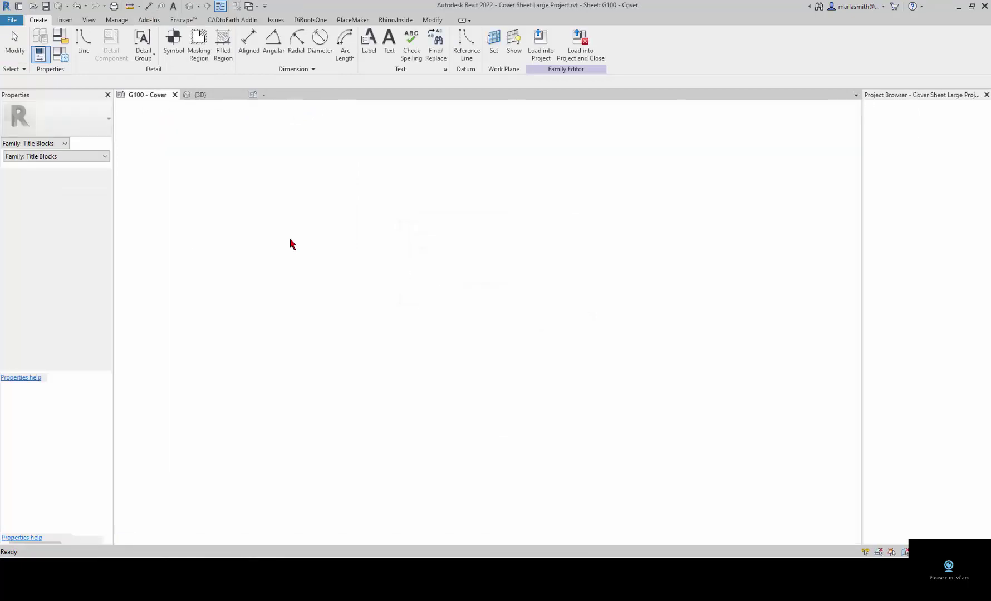
{"action": "scroll", "coordinate": [401, 345], "scroll_direction": "down", "scroll_amount": 3}
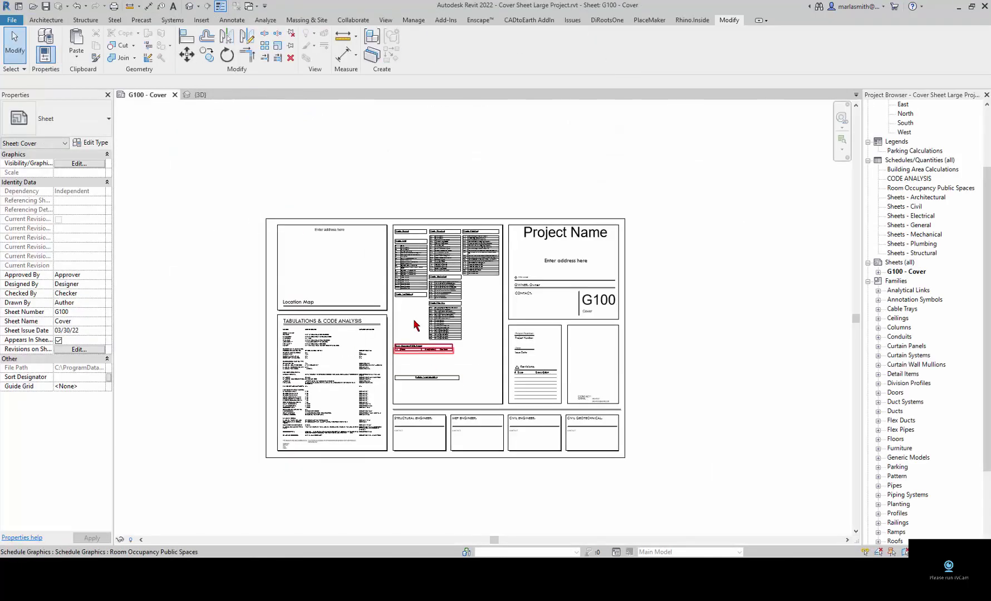
{"action": "scroll", "coordinate": [362, 254], "scroll_direction": "up", "scroll_amount": 2}
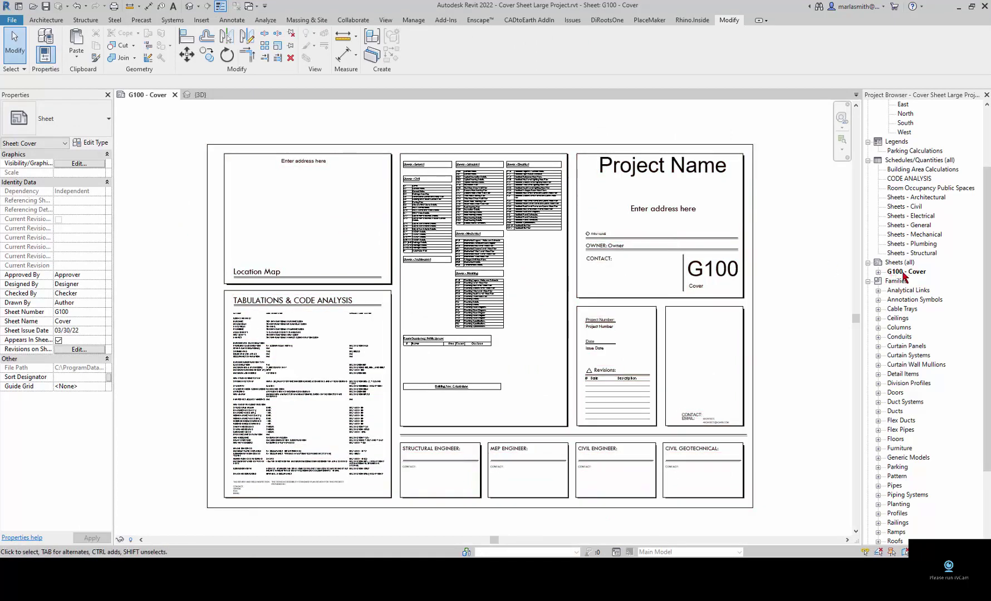
Step: Copy the entire contents of the G100 cover sheet, including its title block and schedules, to the clipboard
{"action": "left_click_drag", "start_coordinate": [171, 121], "coordinate": [795, 526]}
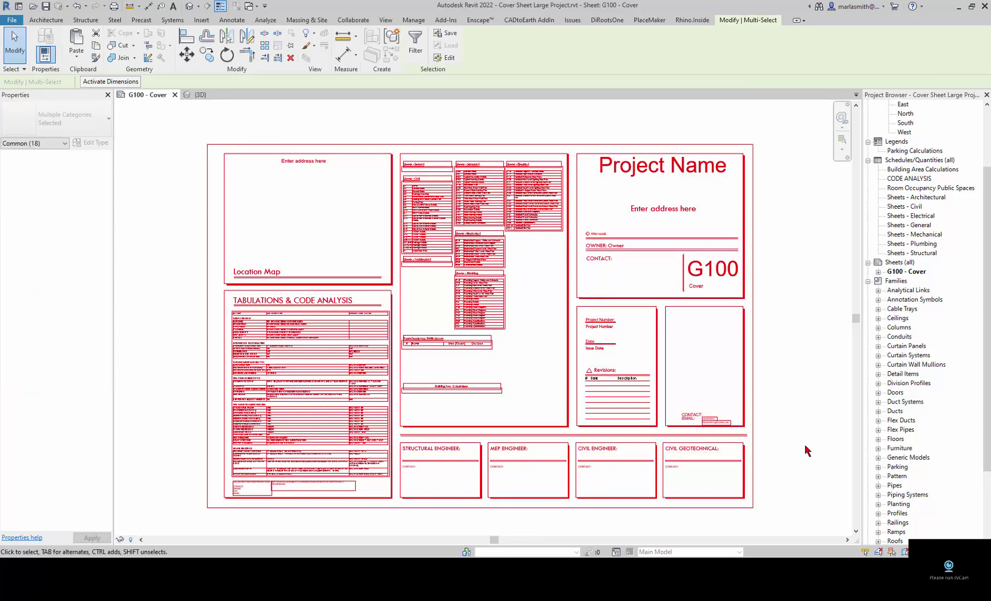
{"action": "left_click", "coordinate": [95, 49]}
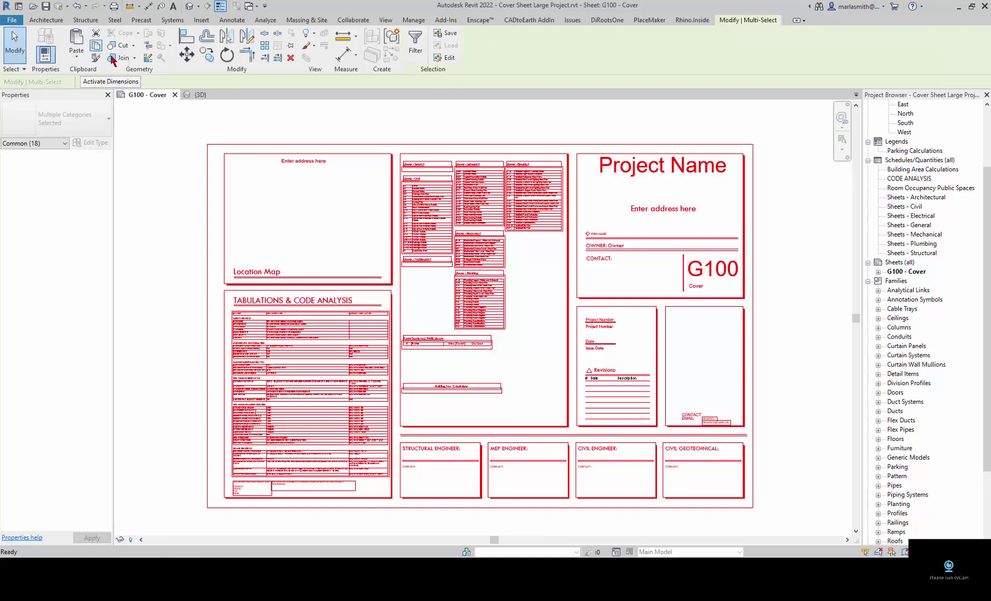
{"action": "left_click", "coordinate": [255, 118]}
Step: Create a new sheet in the other open building project using the TB- D 36 x 24 BLANK title block
{"action": "left_click", "coordinate": [207, 96]}
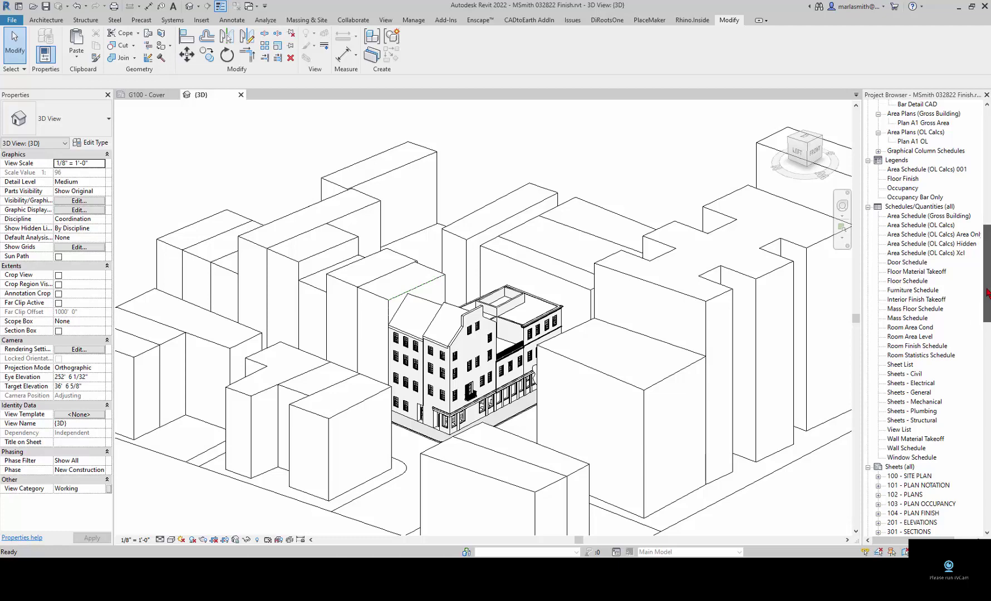
{"action": "left_click_drag", "start_coordinate": [988, 295], "coordinate": [990, 328]}
{"action": "left_click", "coordinate": [901, 300]}
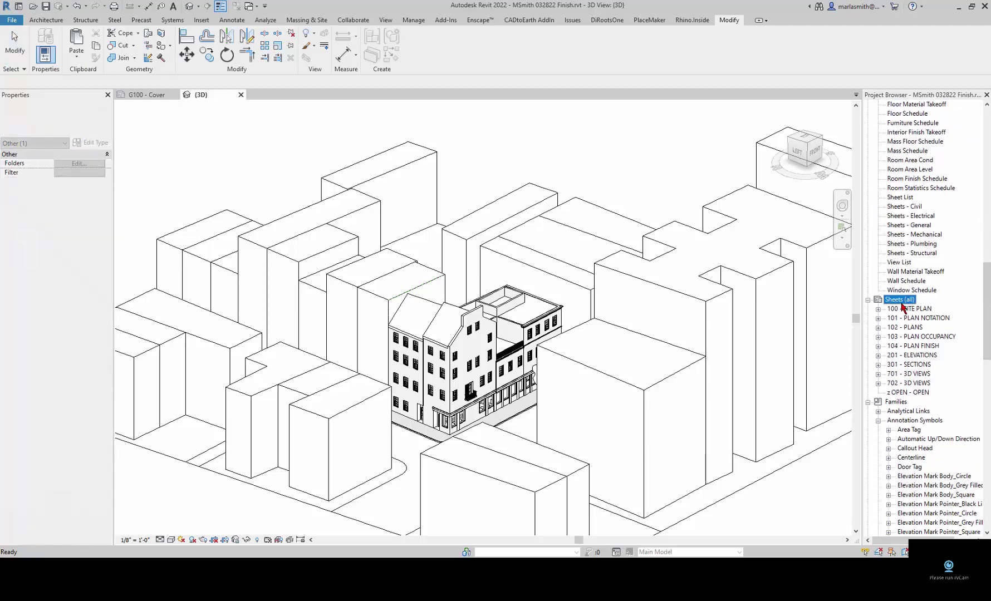
{"action": "right_click", "coordinate": [906, 303]}
{"action": "left_click", "coordinate": [906, 308]}
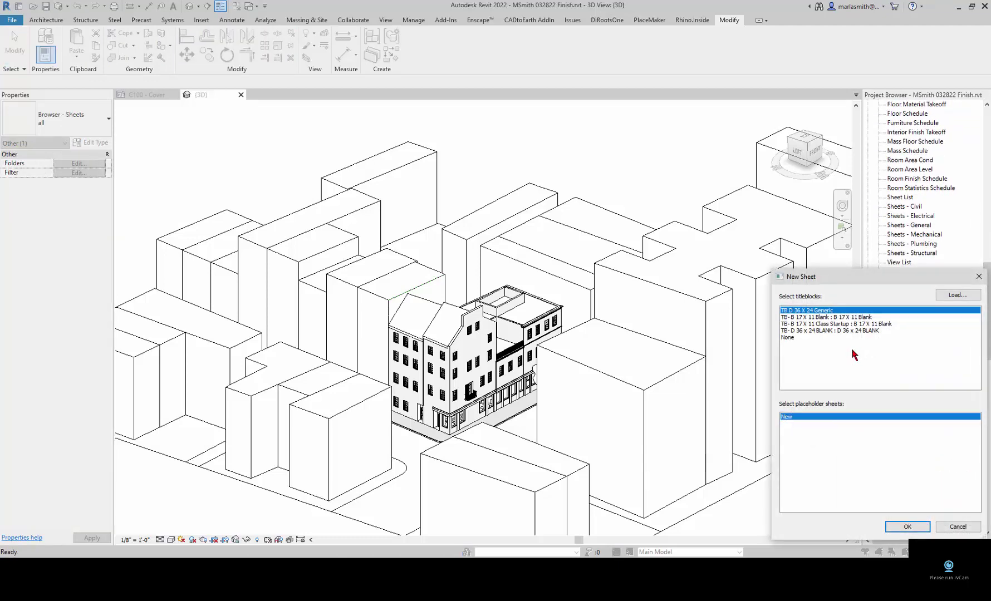
{"action": "left_click", "coordinate": [801, 331]}
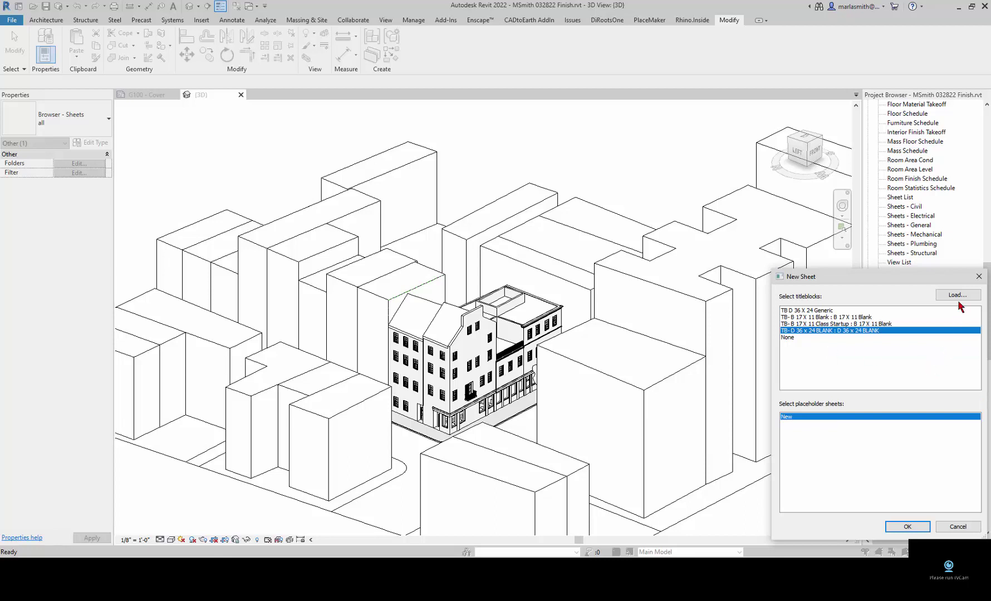
{"action": "left_click", "coordinate": [908, 526]}
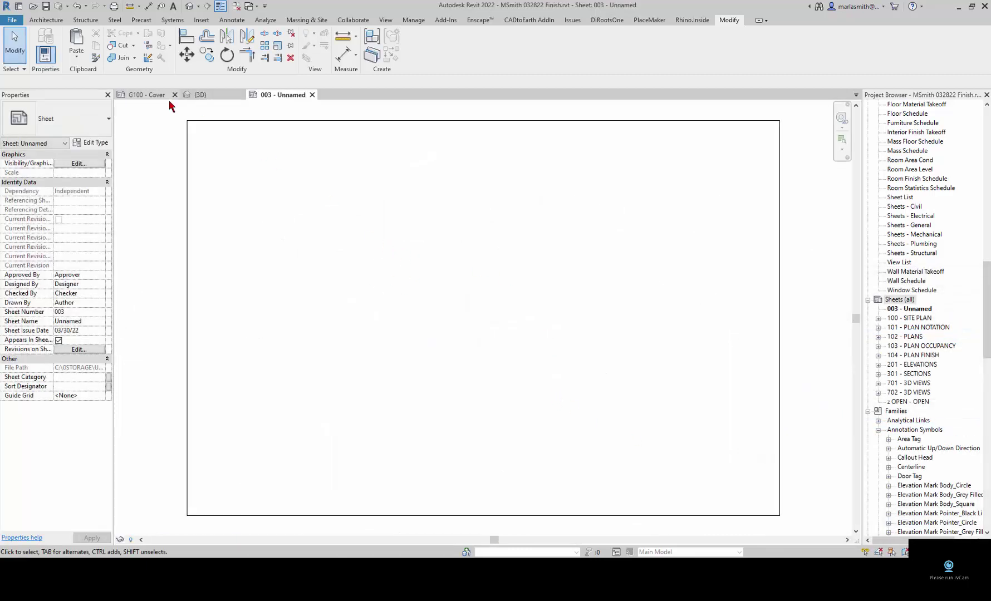
Step: Paste the copied cover sheet onto the new sheet, accept the duplicate types, and place it aligned with the blank border
{"action": "left_click", "coordinate": [76, 56]}
{"action": "left_click", "coordinate": [74, 79]}
{"action": "left_click", "coordinate": [196, 509]}
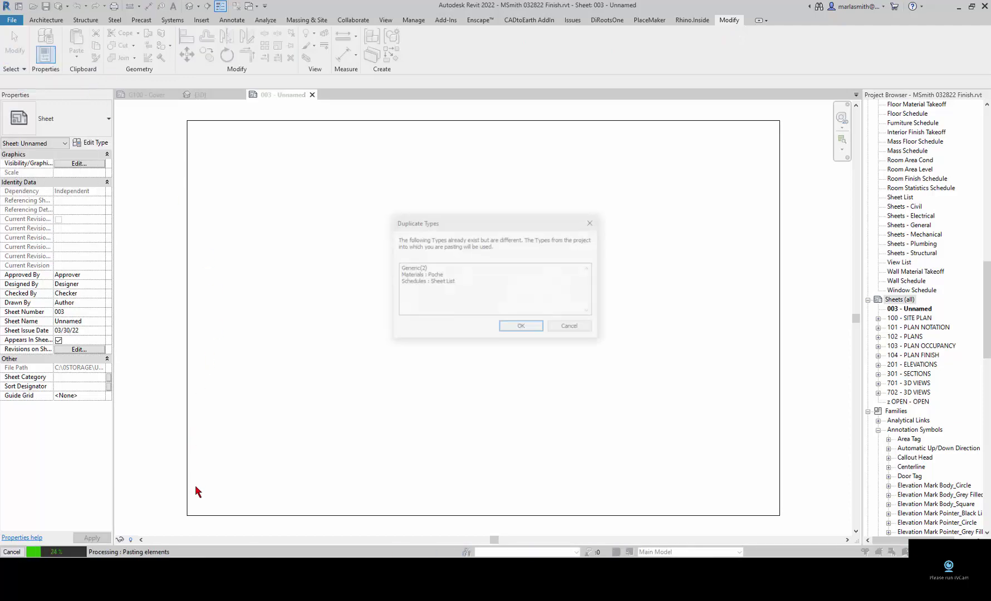
{"action": "left_click", "coordinate": [523, 328]}
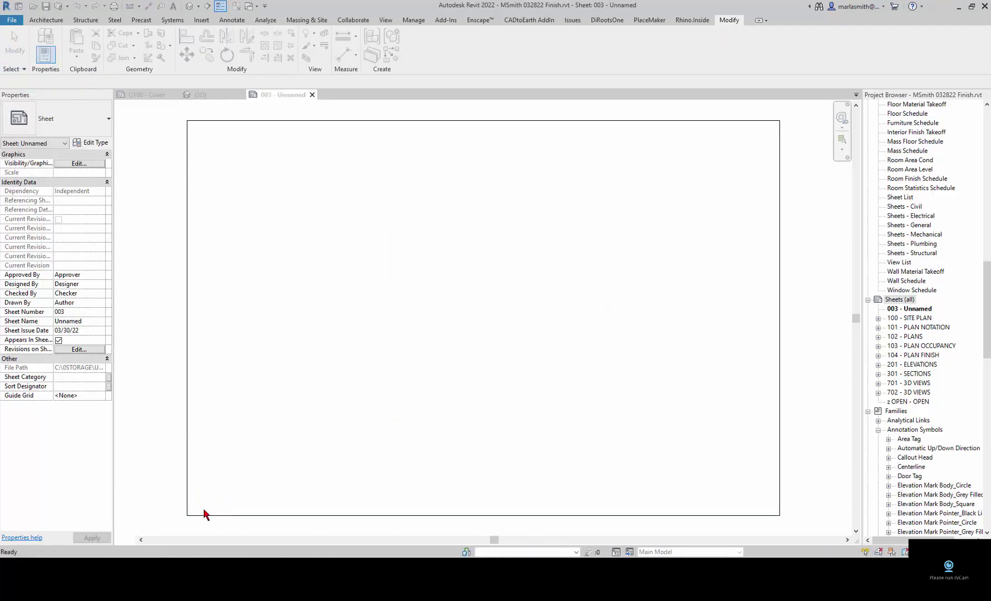
{"action": "left_click", "coordinate": [187, 515]}
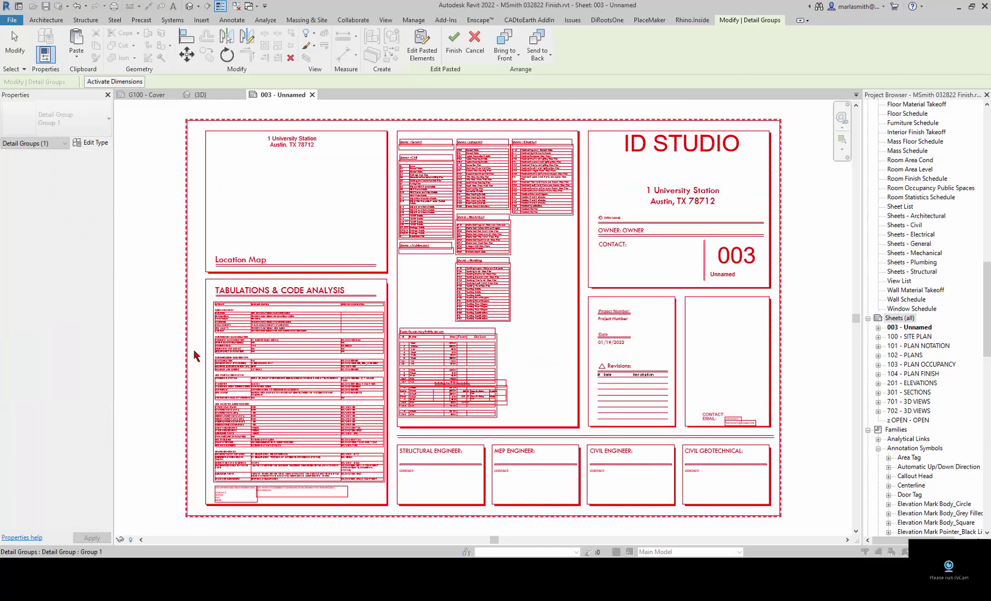
{"action": "left_click", "coordinate": [155, 288]}
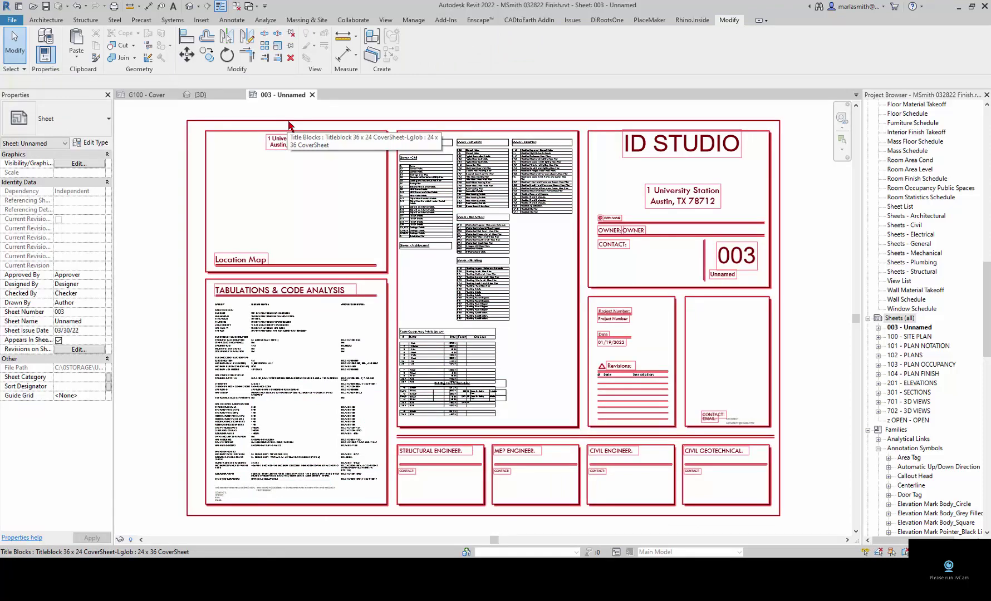
Step: Select the TB- D 36 x 24 BLANK title block overlapping the pasted cover sheet's border
{"action": "key", "text": "Tab"}
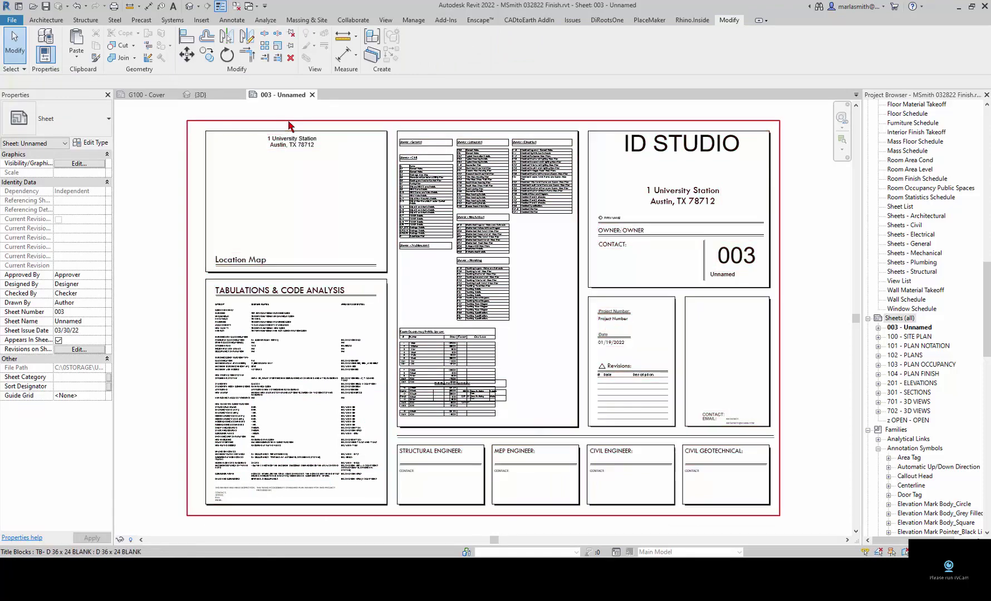
{"action": "left_click", "coordinate": [289, 125]}
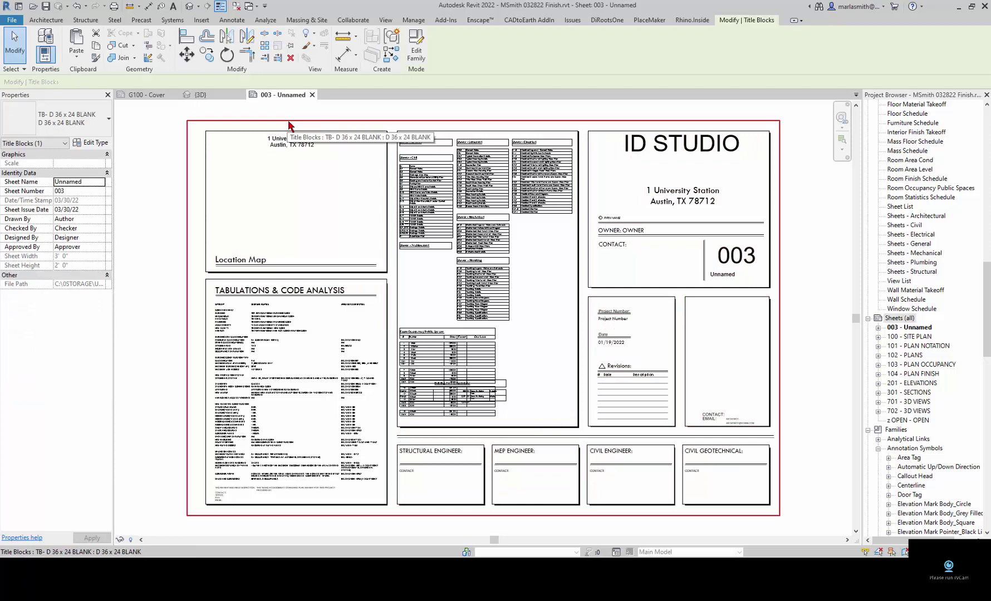
{"action": "key", "text": "Escape"}
Step: Move the Building Area Calculations schedule beside the Room Occupancy Public Spaces schedule and narrow its columns to fit the panel
{"action": "scroll", "coordinate": [487, 422], "scroll_direction": "up", "scroll_amount": 3}
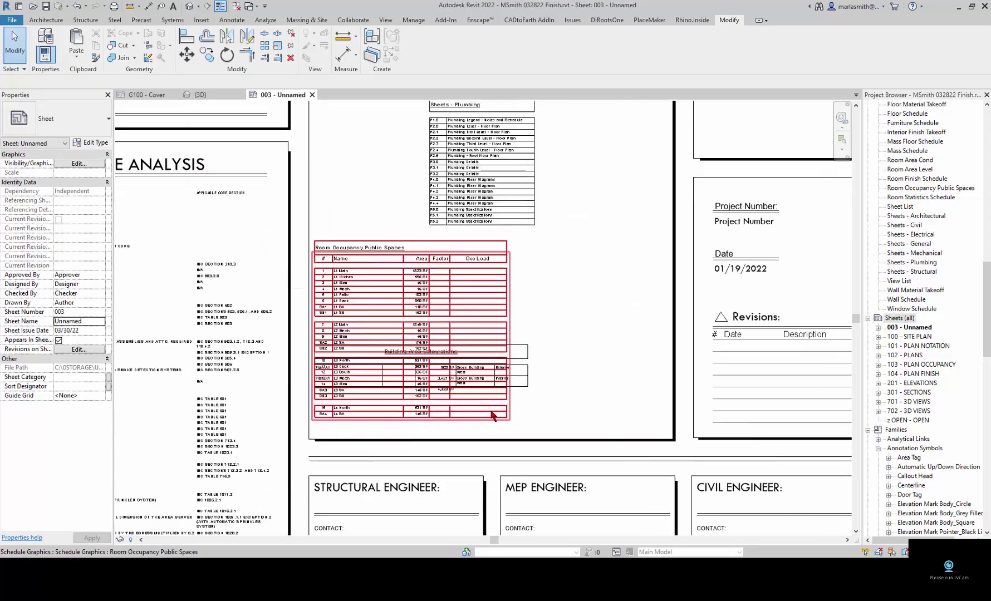
{"action": "left_click", "coordinate": [526, 363]}
{"action": "left_click_drag", "start_coordinate": [557, 326], "coordinate": [706, 288]}
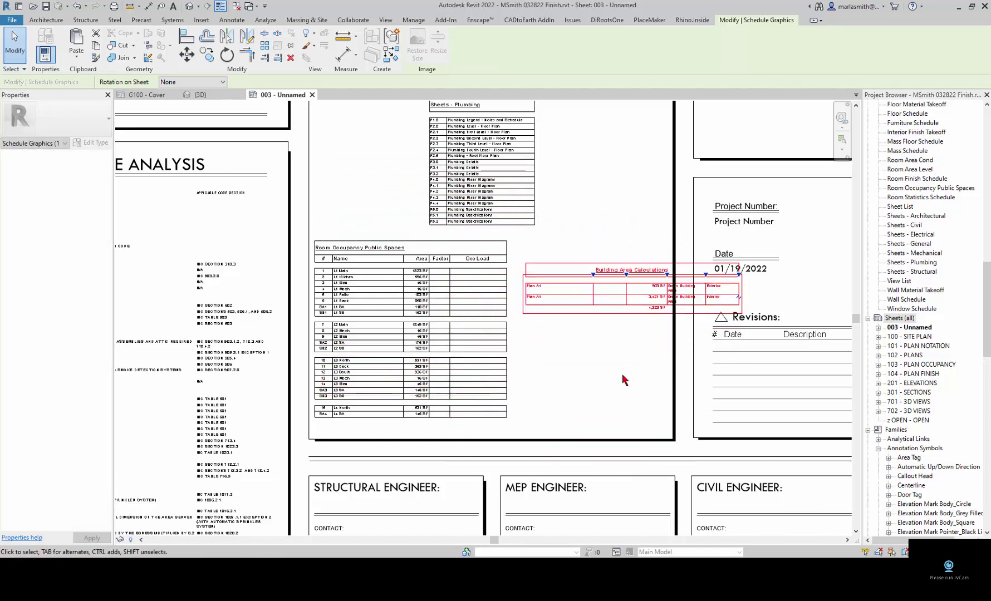
{"action": "left_click_drag", "start_coordinate": [593, 275], "coordinate": [592, 234]}
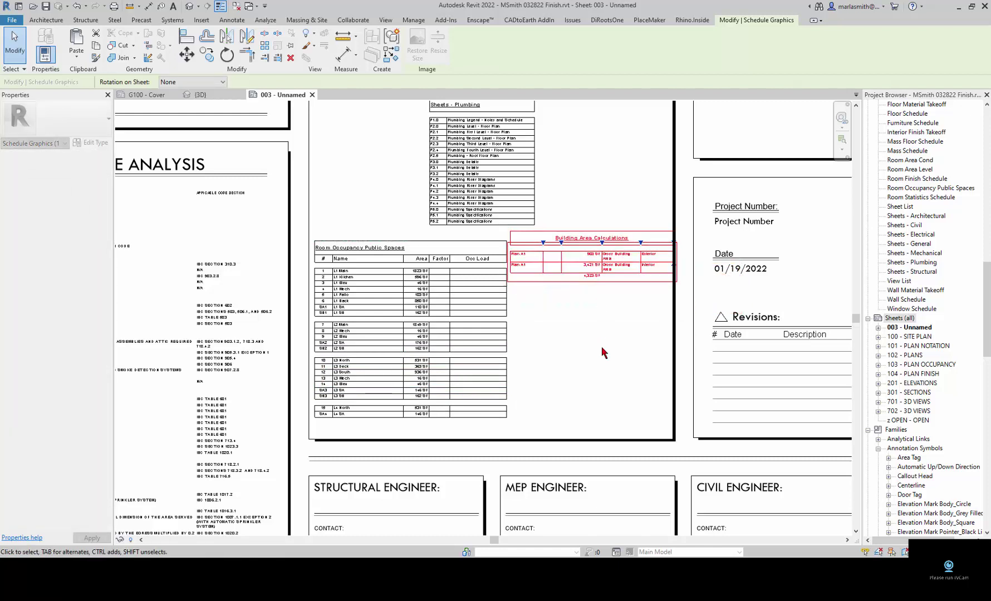
{"action": "left_click", "coordinate": [601, 347]}
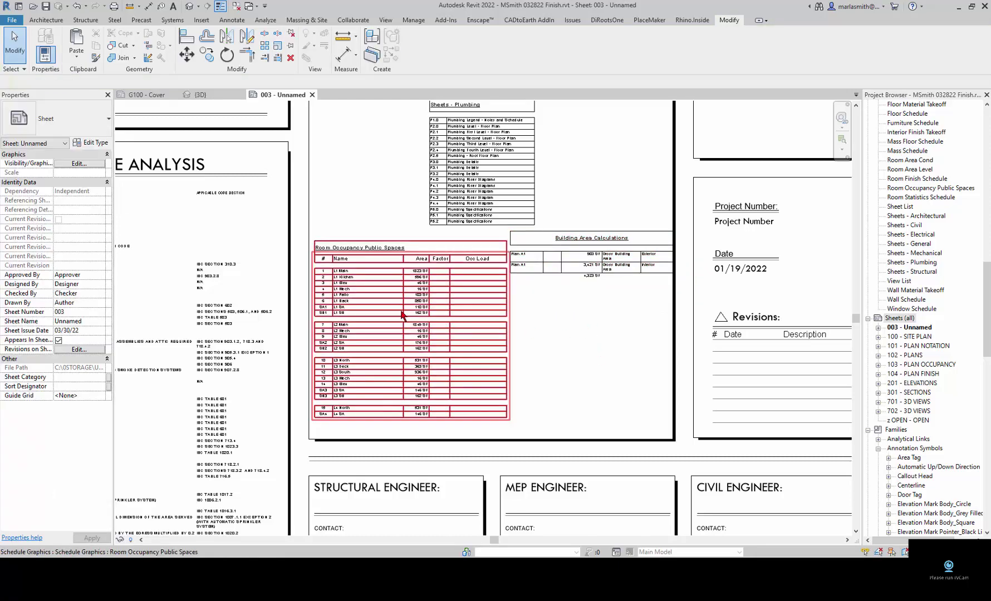
Step: Open the Room Occupancy Public Spaces schedule and set the Factor to 200 for L1 Kitchen and 0 for L4 North
{"action": "scroll", "coordinate": [363, 313], "scroll_direction": "up", "scroll_amount": 3}
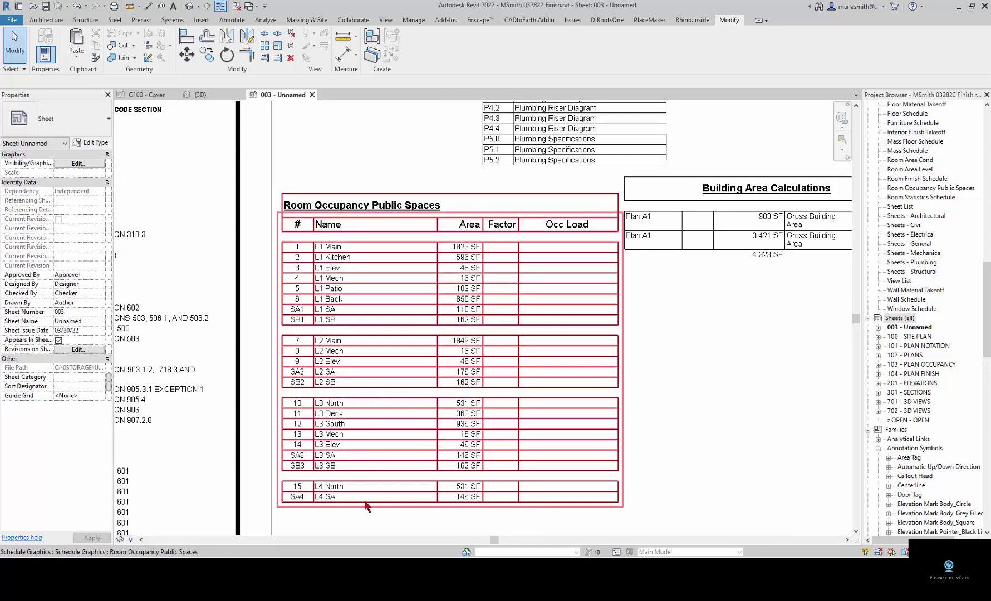
{"action": "left_click", "coordinate": [506, 265]}
{"action": "key", "text": "Escape"}
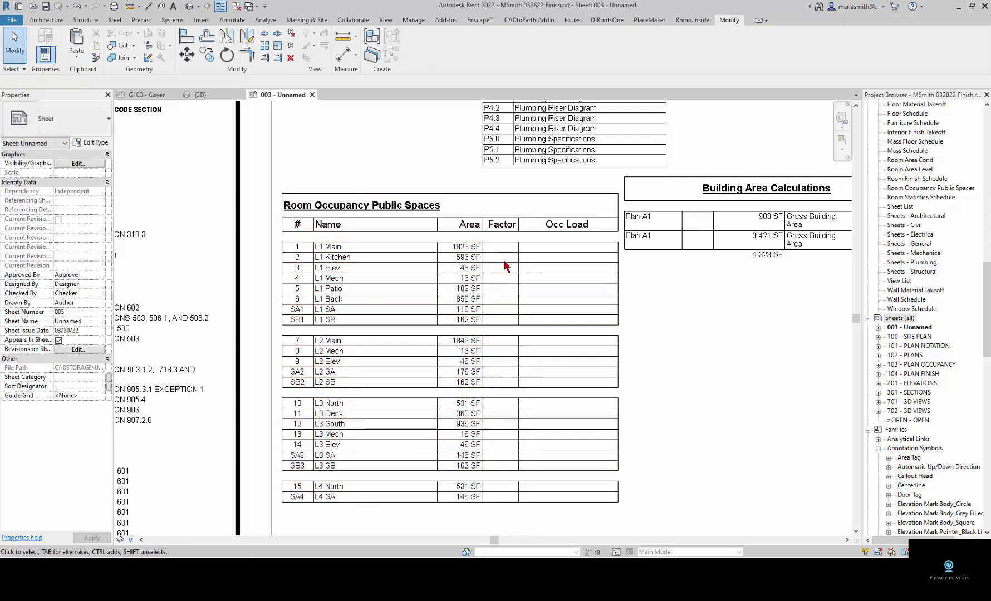
{"action": "left_click", "coordinate": [506, 248]}
{"action": "double_click", "coordinate": [506, 246]}
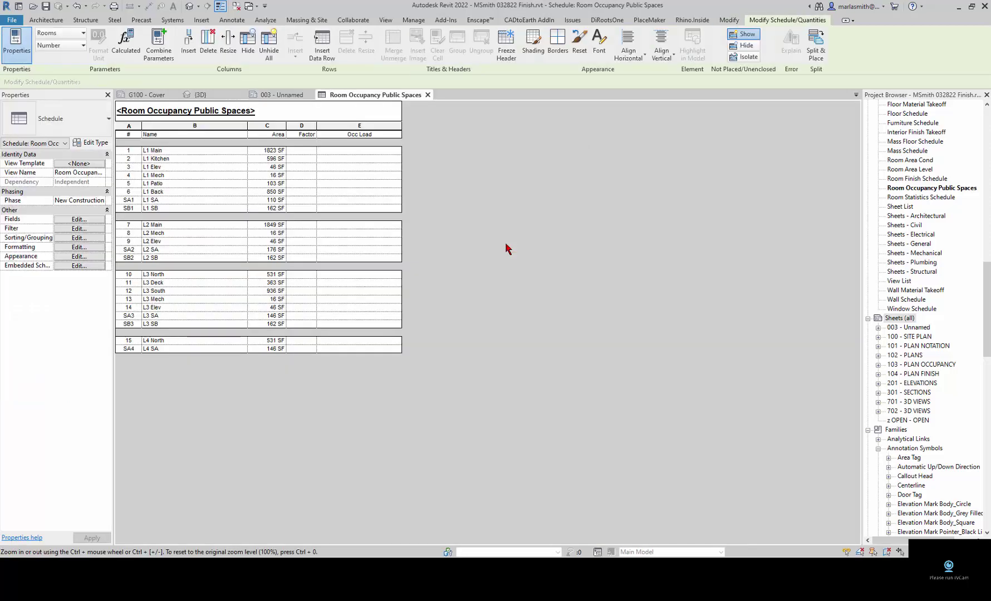
{"action": "left_click", "coordinate": [302, 159]}
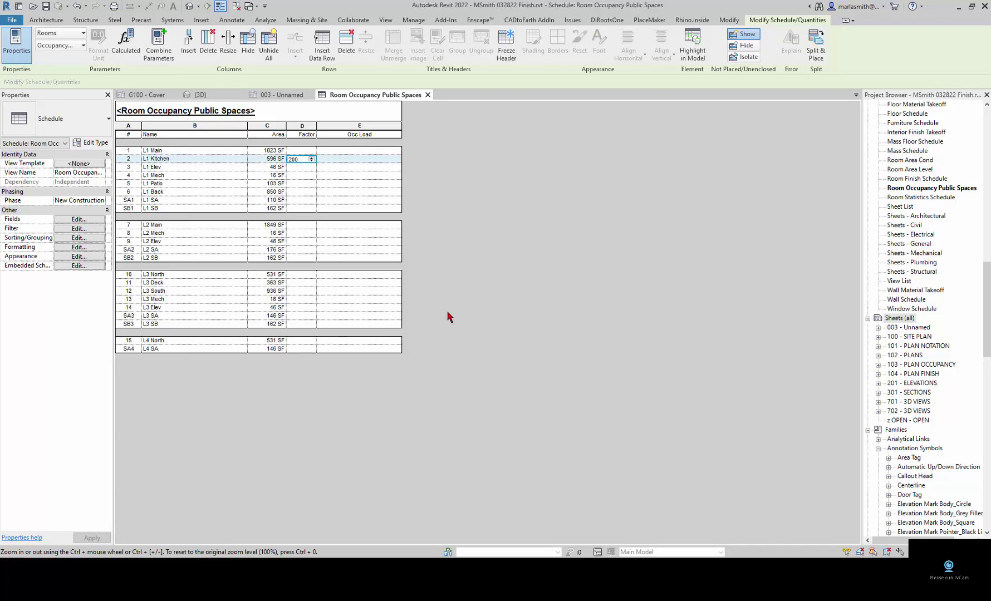
{"action": "left_click", "coordinate": [302, 340]}
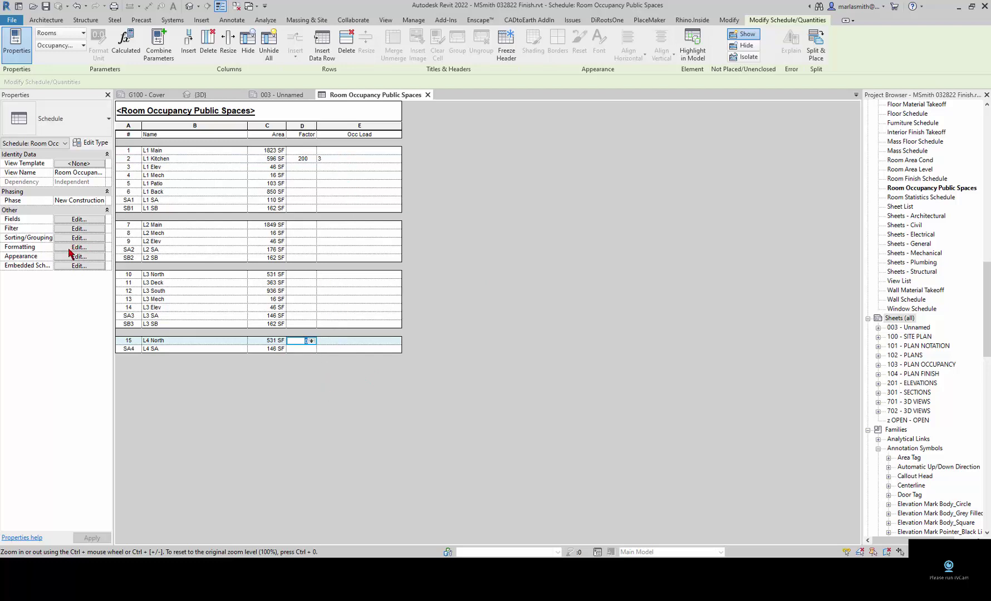
Step: Remove the Occupancy Zone filter from the Room Occupancy Public Spaces schedule
{"action": "left_click", "coordinate": [79, 229]}
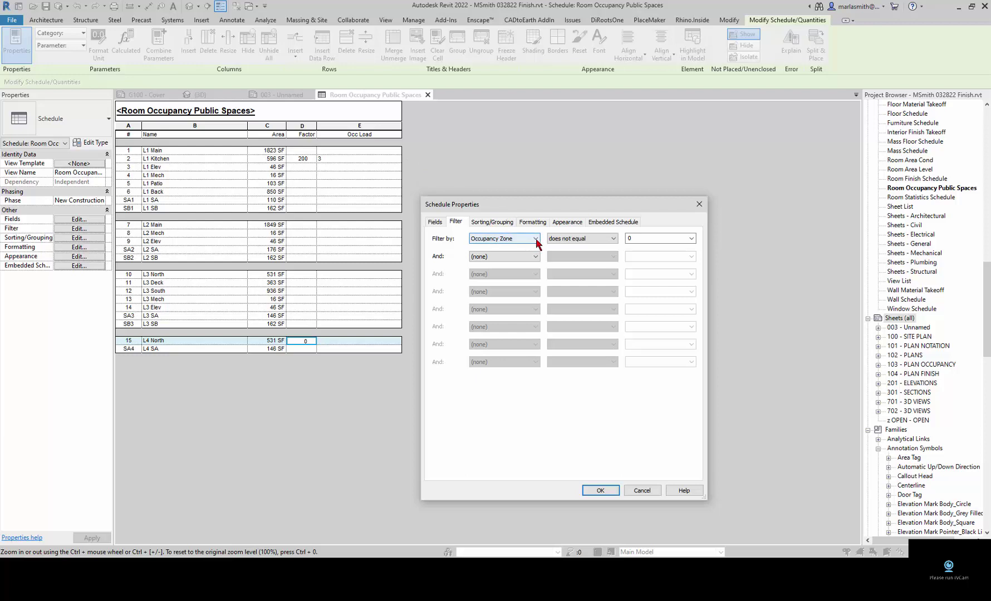
{"action": "left_click", "coordinate": [528, 239]}
{"action": "left_click", "coordinate": [527, 248]}
{"action": "left_click", "coordinate": [600, 491]}
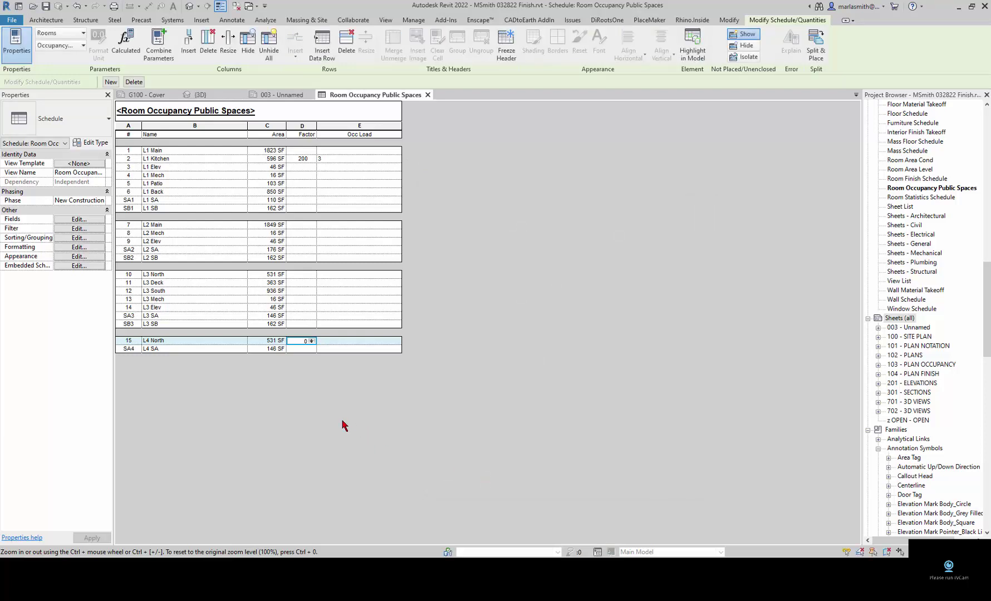
Step: Add a Level footer and grand totals to the room occupancy schedule, both set to Totals only
{"action": "left_click", "coordinate": [79, 239]}
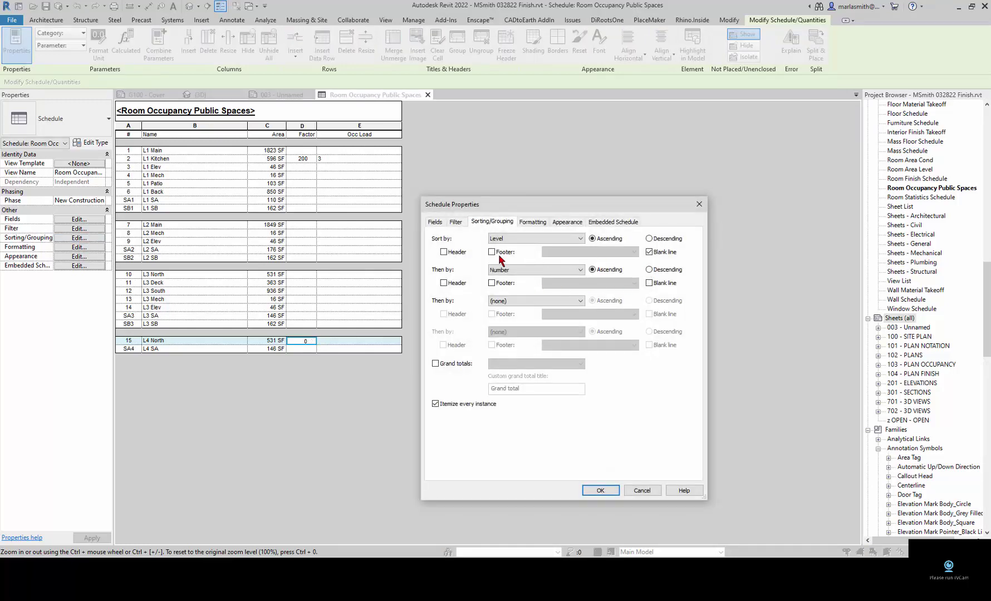
{"action": "left_click", "coordinate": [492, 251]}
{"action": "left_click", "coordinate": [632, 252]}
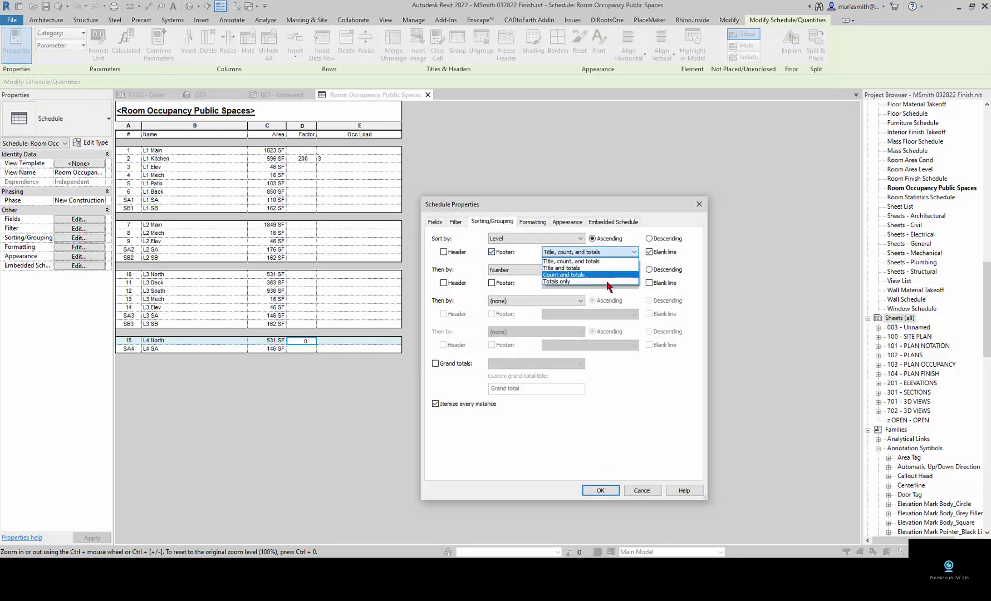
{"action": "left_click", "coordinate": [608, 286]}
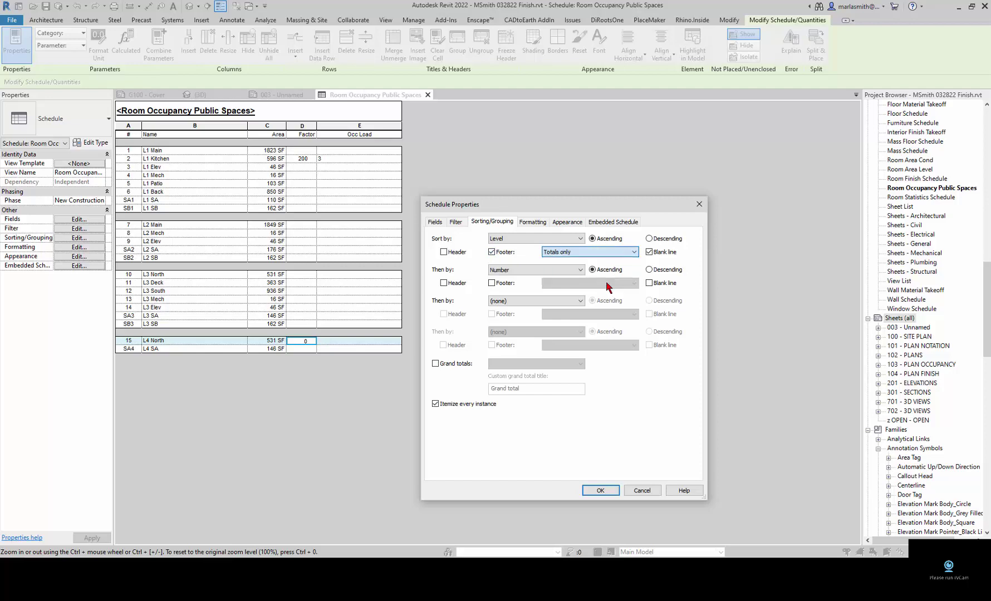
{"action": "left_click", "coordinate": [436, 364]}
{"action": "left_click", "coordinate": [576, 365]}
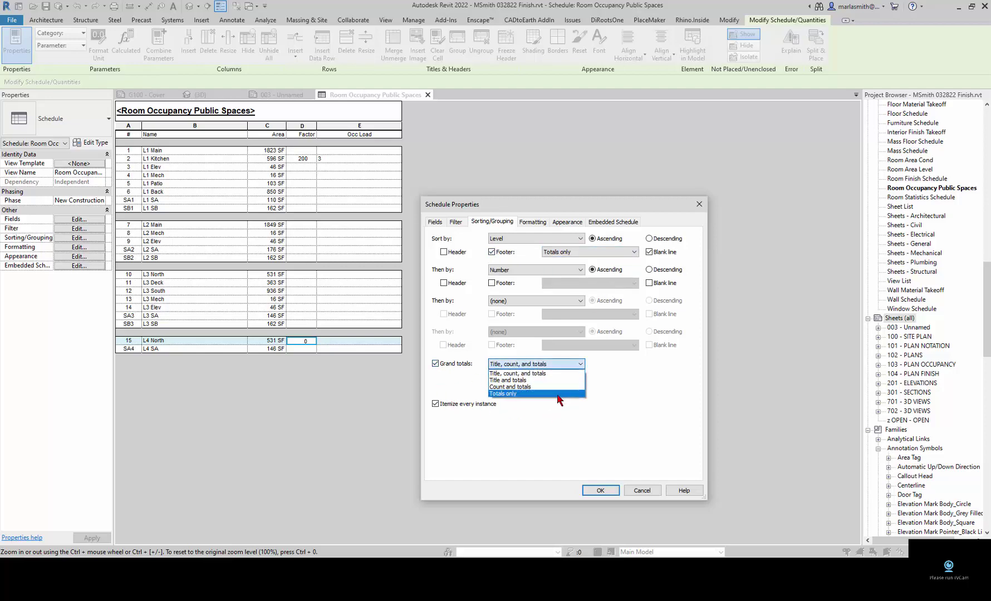
{"action": "left_click", "coordinate": [559, 399]}
{"action": "left_click", "coordinate": [600, 490]}
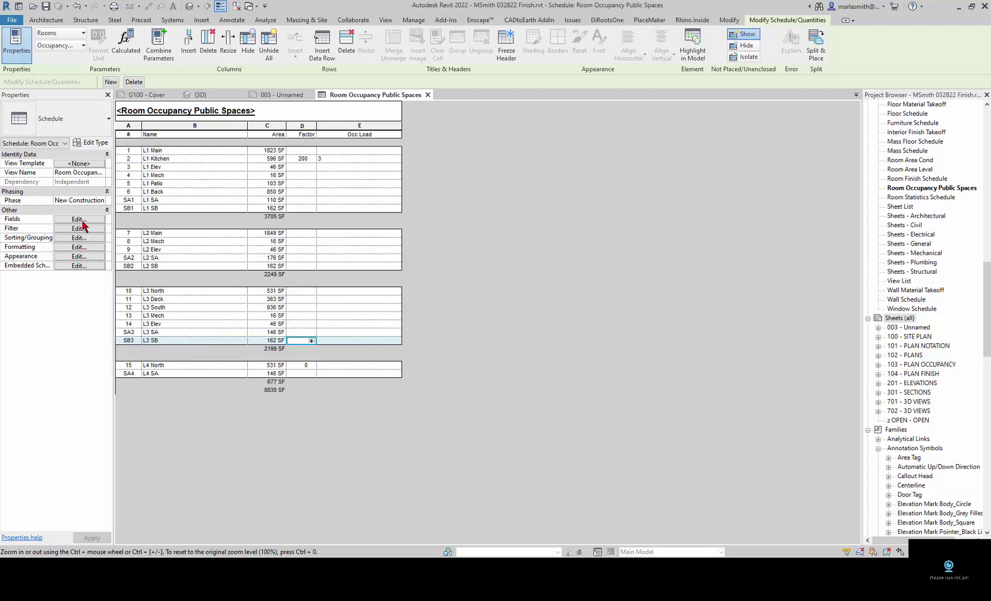
Step: Set the Occ Load field of the room occupancy schedule to Calculate totals and close the schedule view
{"action": "left_click", "coordinate": [78, 248]}
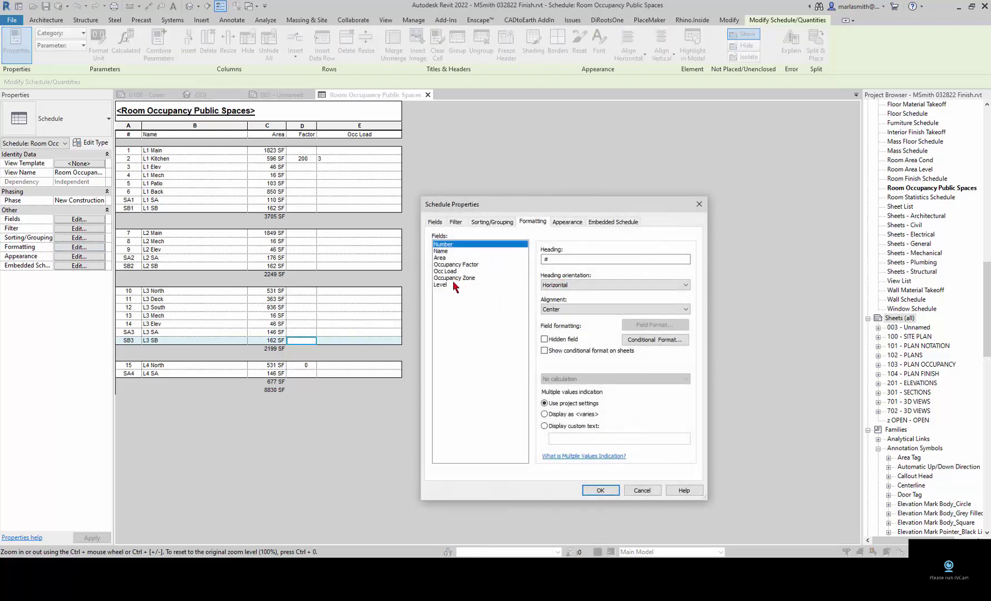
{"action": "left_click", "coordinate": [453, 272]}
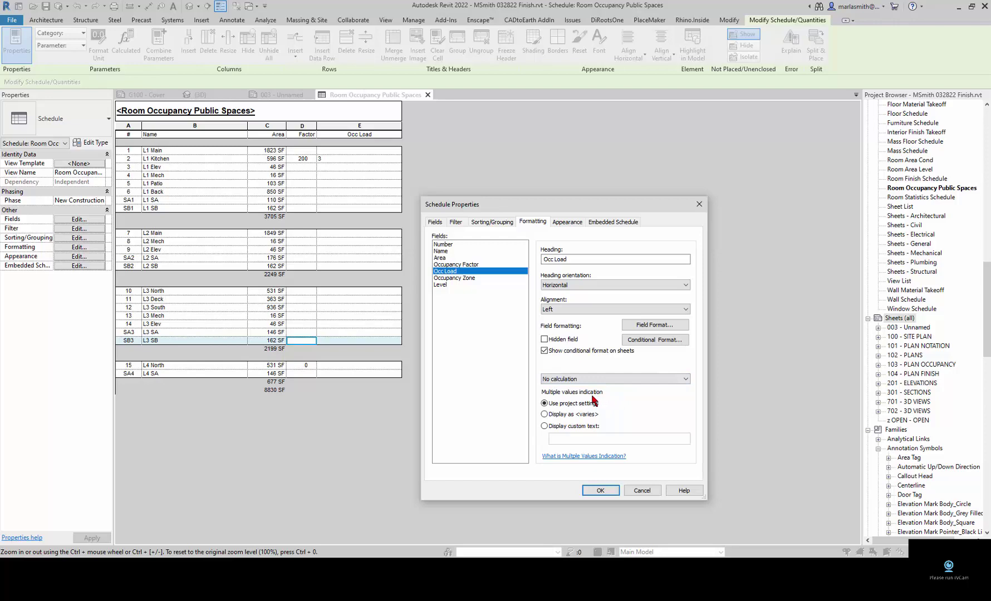
{"action": "left_click", "coordinate": [563, 382]}
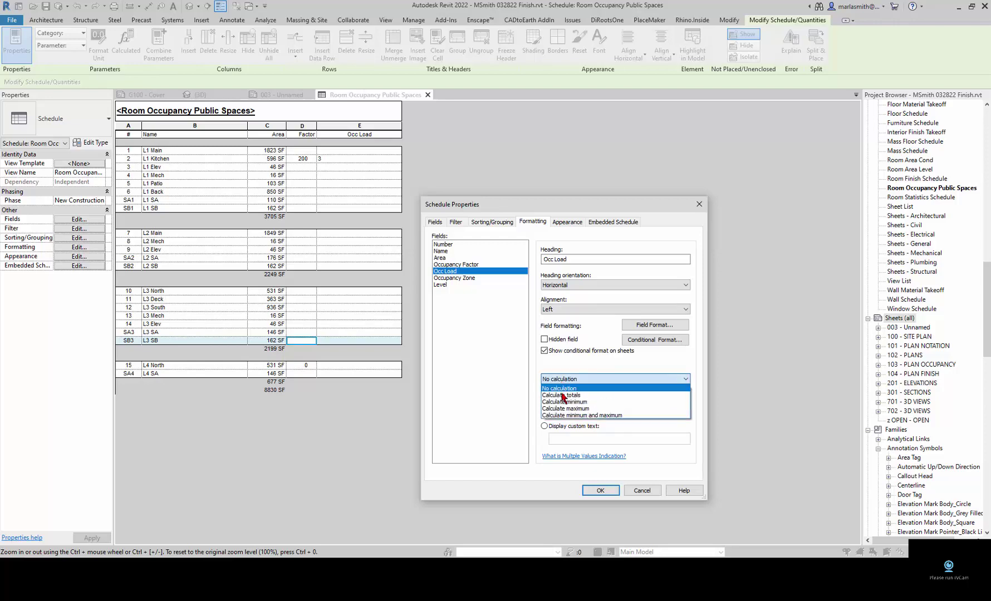
{"action": "left_click", "coordinate": [563, 396]}
{"action": "left_click", "coordinate": [600, 490]}
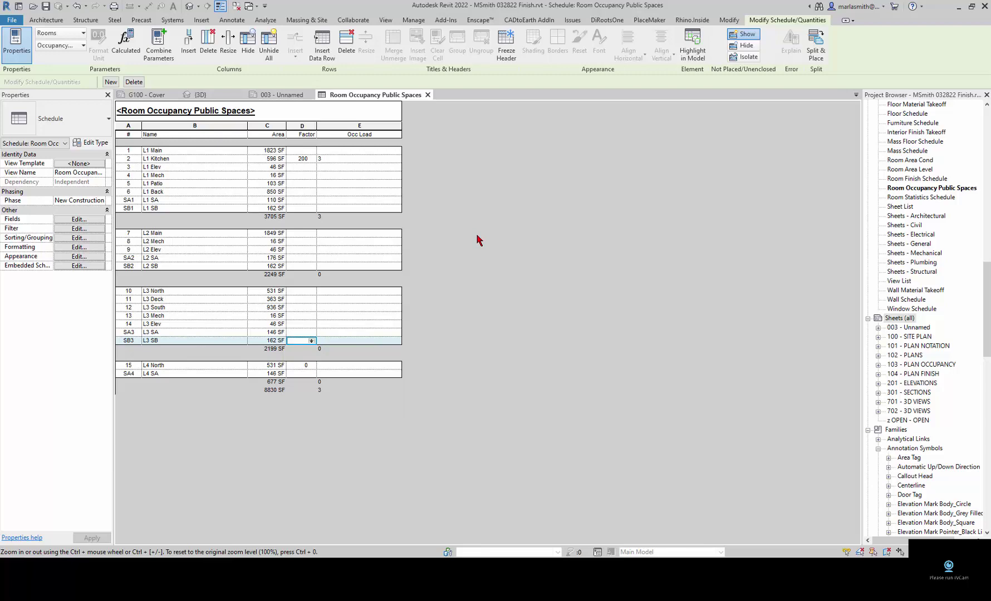
{"action": "left_click", "coordinate": [428, 95]}
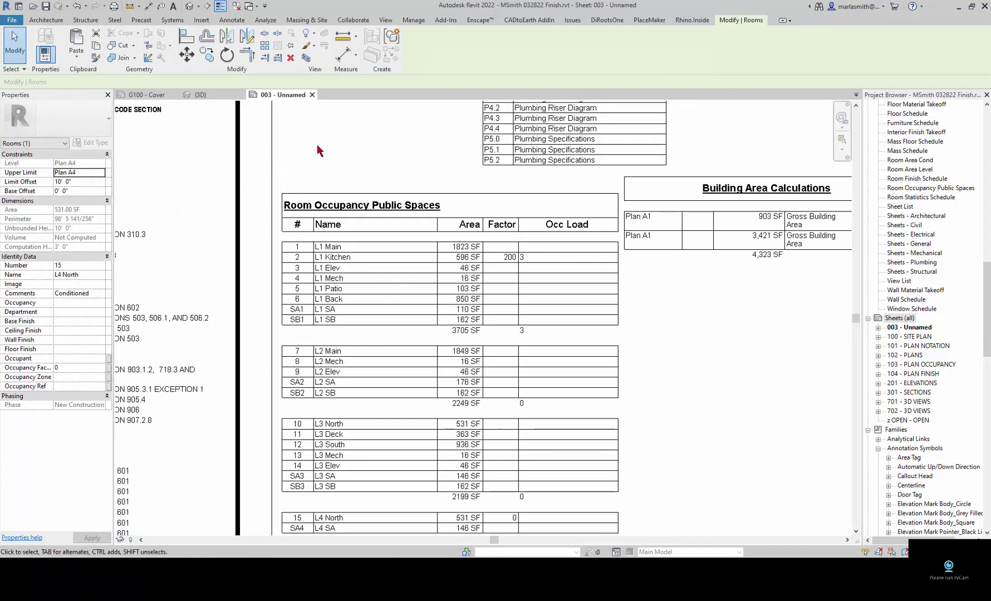
Step: Nudge the Room Occupancy Public Spaces schedule up on sheet 003 so its last row fits inside the panel border
{"action": "scroll", "coordinate": [331, 224], "scroll_direction": "down", "scroll_amount": 5}
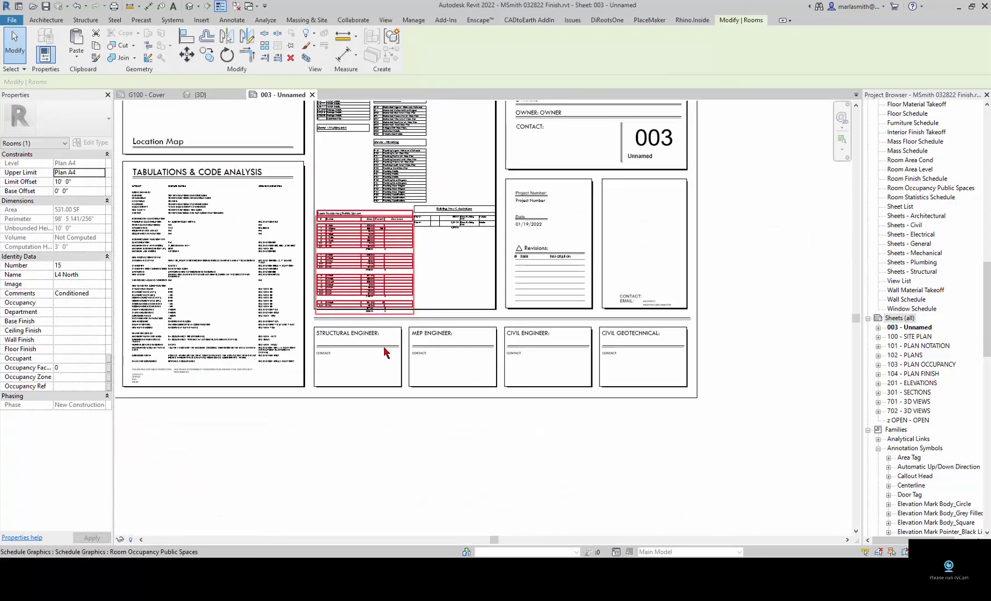
{"action": "scroll", "coordinate": [395, 390], "scroll_direction": "down", "scroll_amount": 3}
{"action": "left_click", "coordinate": [406, 426]}
{"action": "scroll", "coordinate": [232, 232], "scroll_direction": "down", "scroll_amount": 2}
{"action": "scroll", "coordinate": [232, 234], "scroll_direction": "up", "scroll_amount": 3}
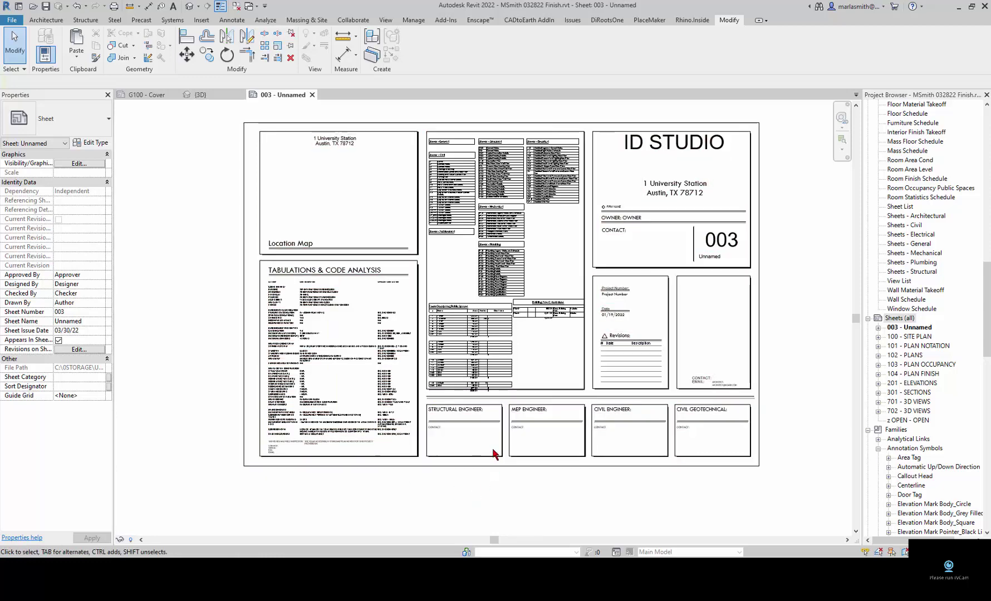
{"action": "scroll", "coordinate": [493, 453], "scroll_direction": "up", "scroll_amount": 4}
{"action": "scroll", "coordinate": [498, 263], "scroll_direction": "up", "scroll_amount": 1}
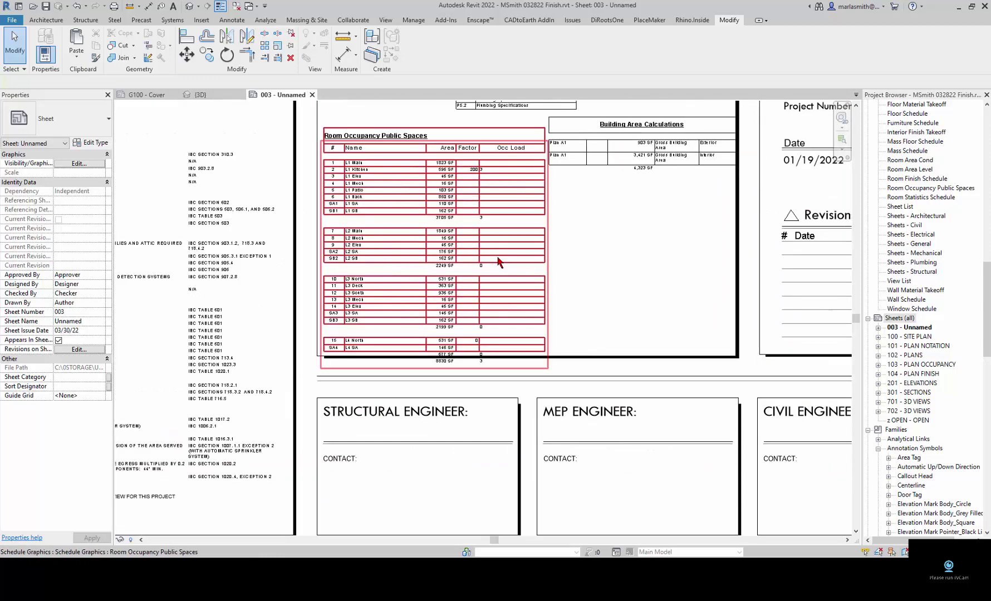
{"action": "left_click", "coordinate": [499, 262]}
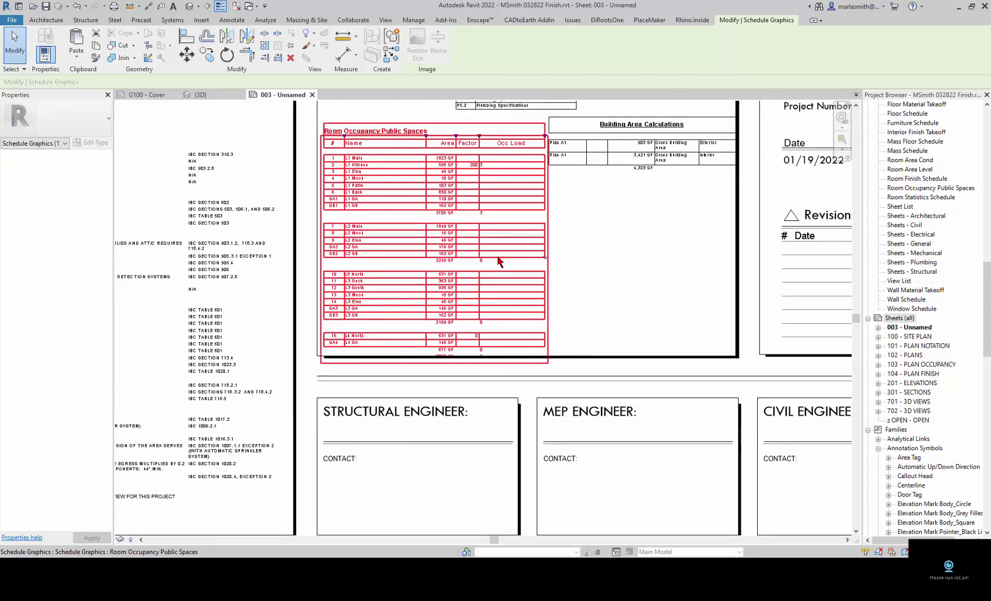
{"action": "key", "text": "Up"}
{"action": "key", "text": "Up"}
{"action": "key", "text": "Up"}
{"action": "key", "text": "Up"}
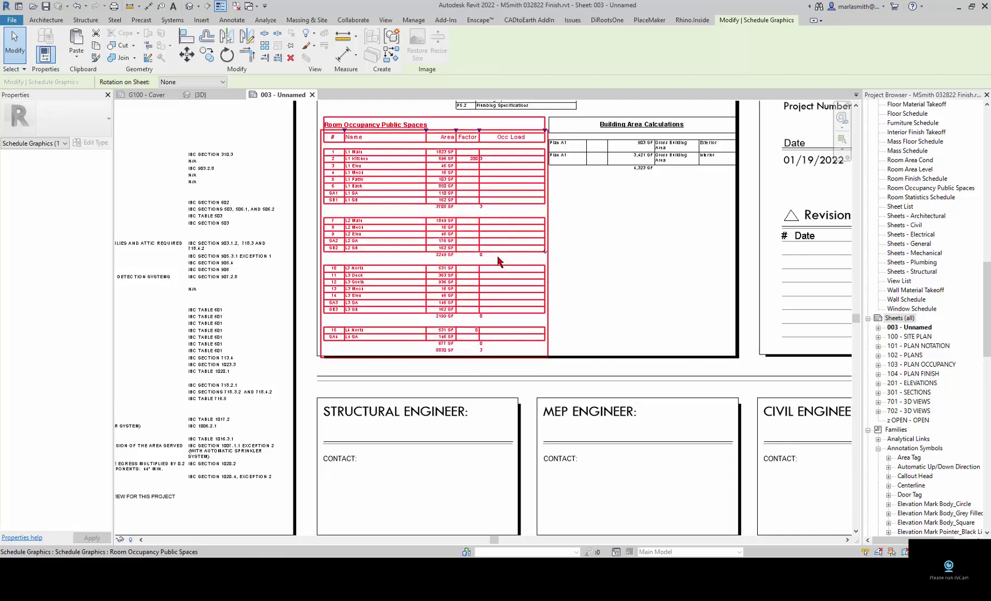
{"action": "left_click", "coordinate": [615, 256]}
{"action": "scroll", "coordinate": [529, 295], "scroll_direction": "down", "scroll_amount": 1}
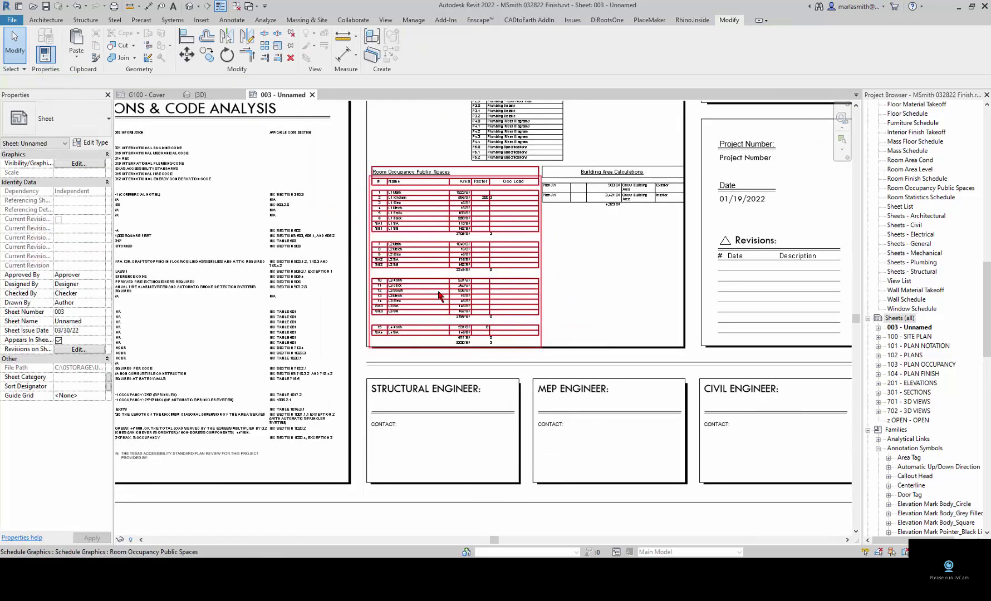